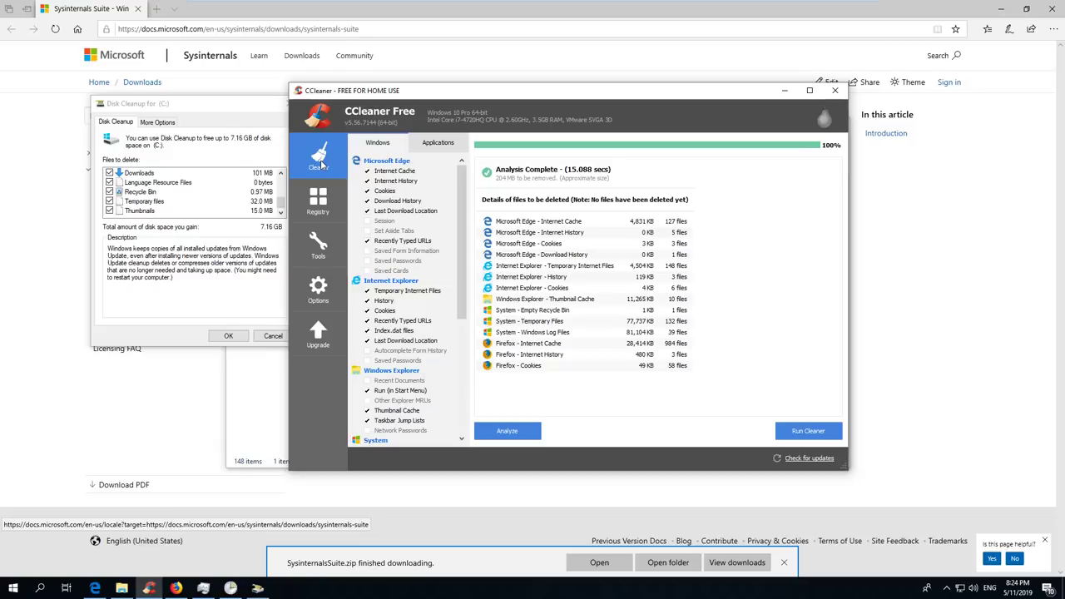
# Switch to Disk Cleanup for drive C:, show the cleanmgr command that launches it, and review the files offered for deletion.
pyautogui.click(244, 116)
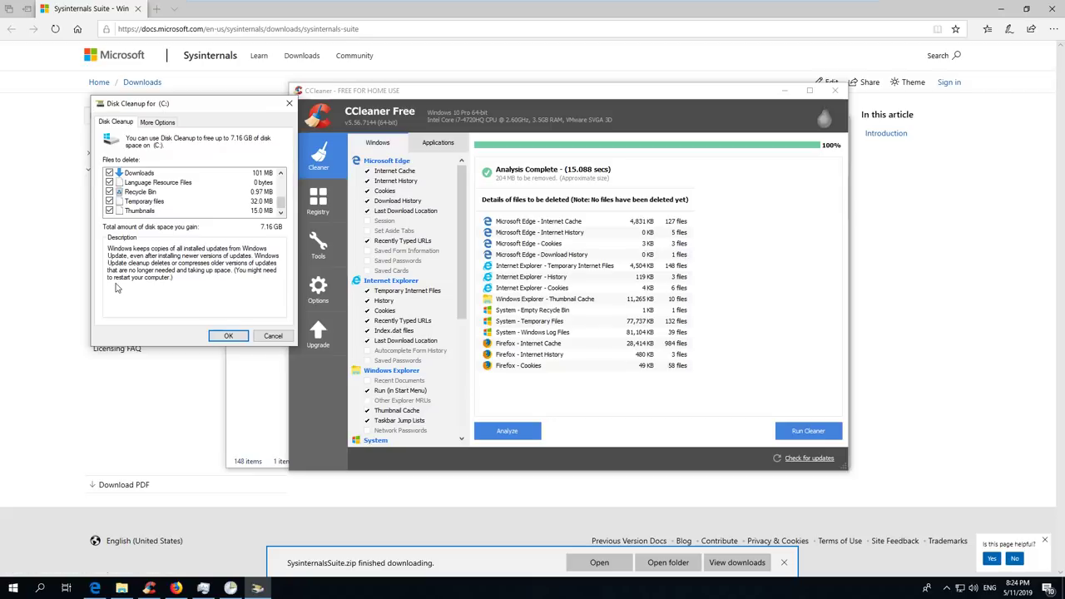
pyautogui.press('super+r')
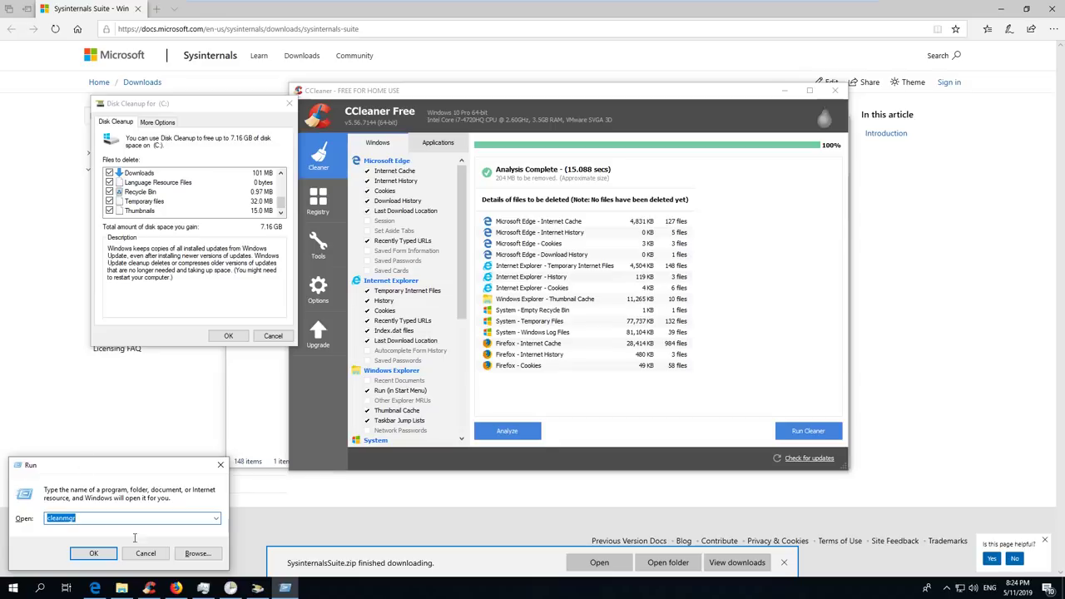
pyautogui.click(144, 553)
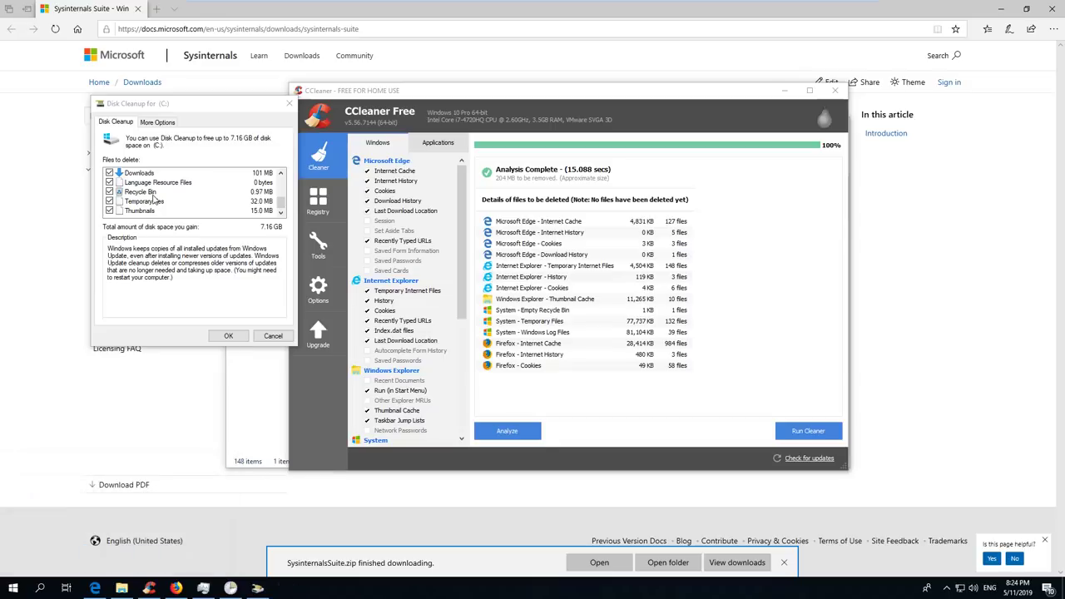
pyautogui.click(125, 326)
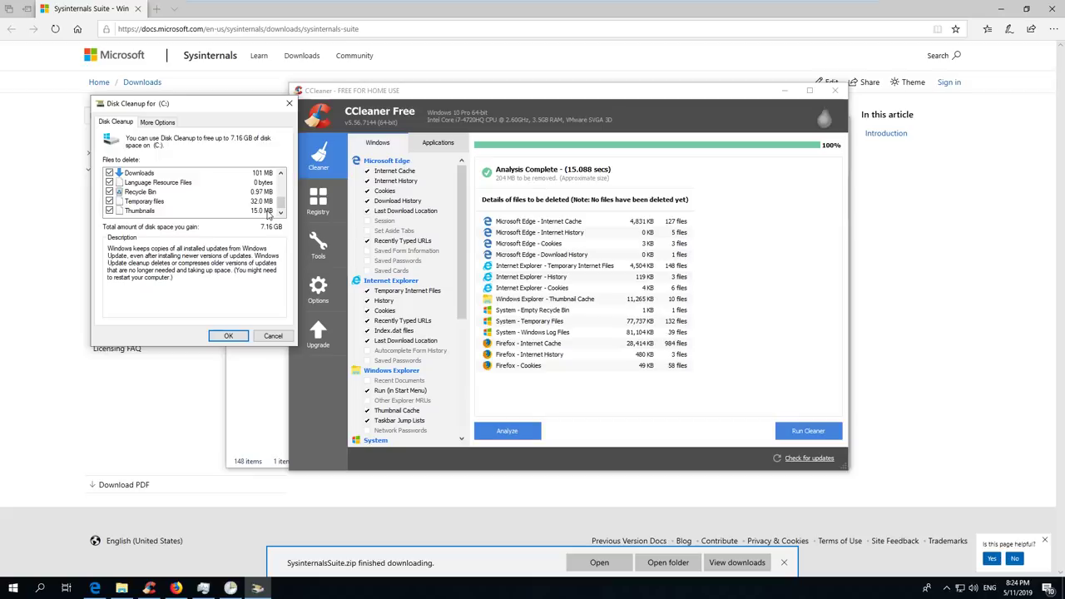
pyautogui.scroll(3, 283, 199)
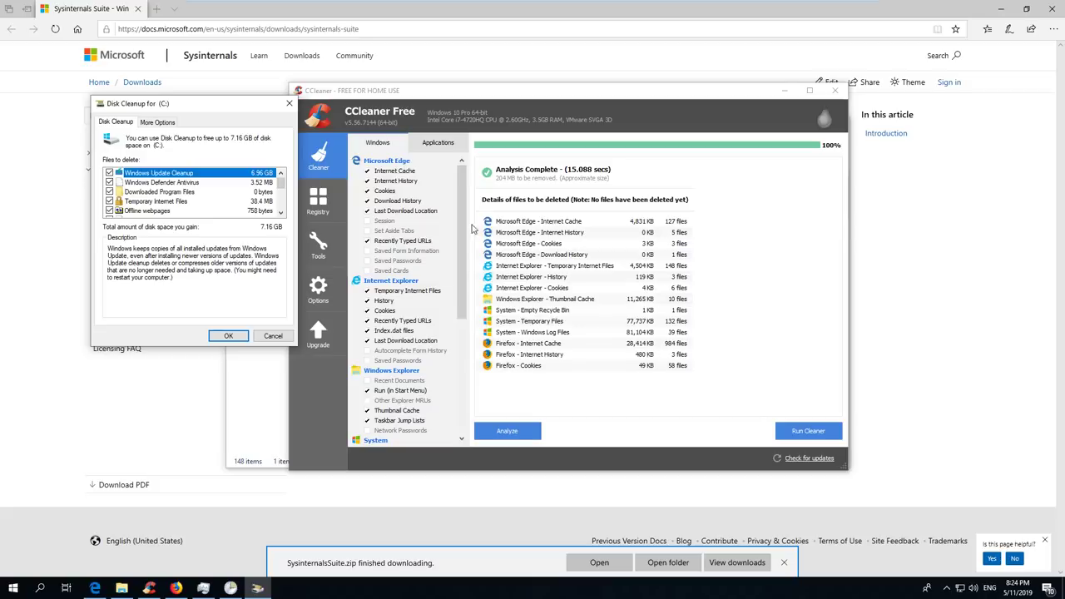
# Switch to CCleaner and review the Windows cleaning categories for Microsoft Edge, Internet Explorer, Windows Explorer and System.
pyautogui.click(568, 104)
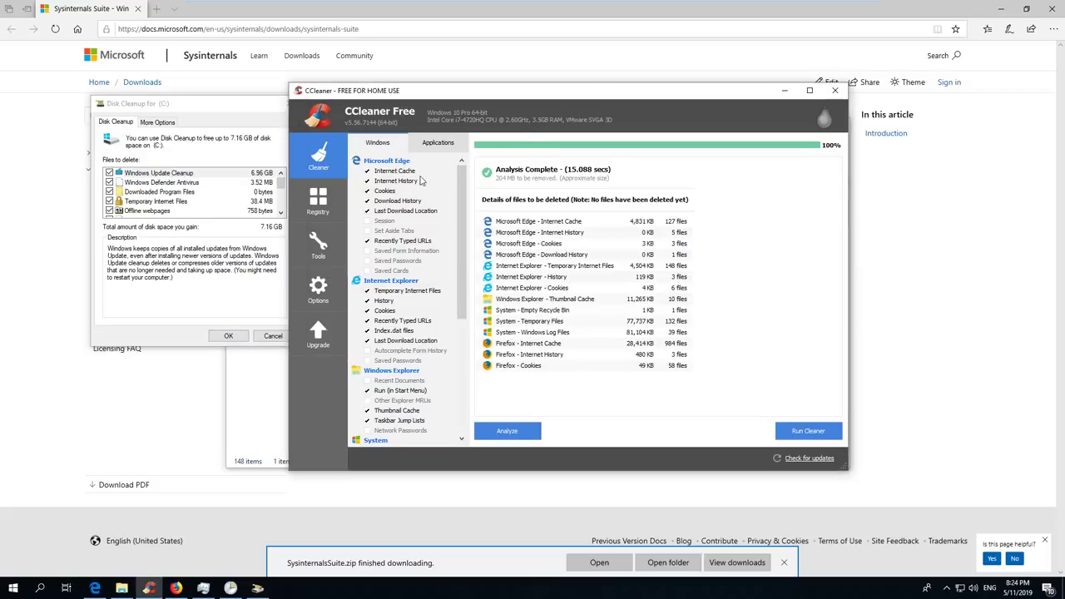
pyautogui.moveTo(456, 181); pyautogui.dragTo(463, 240)
pyautogui.scroll(2, 461, 225)
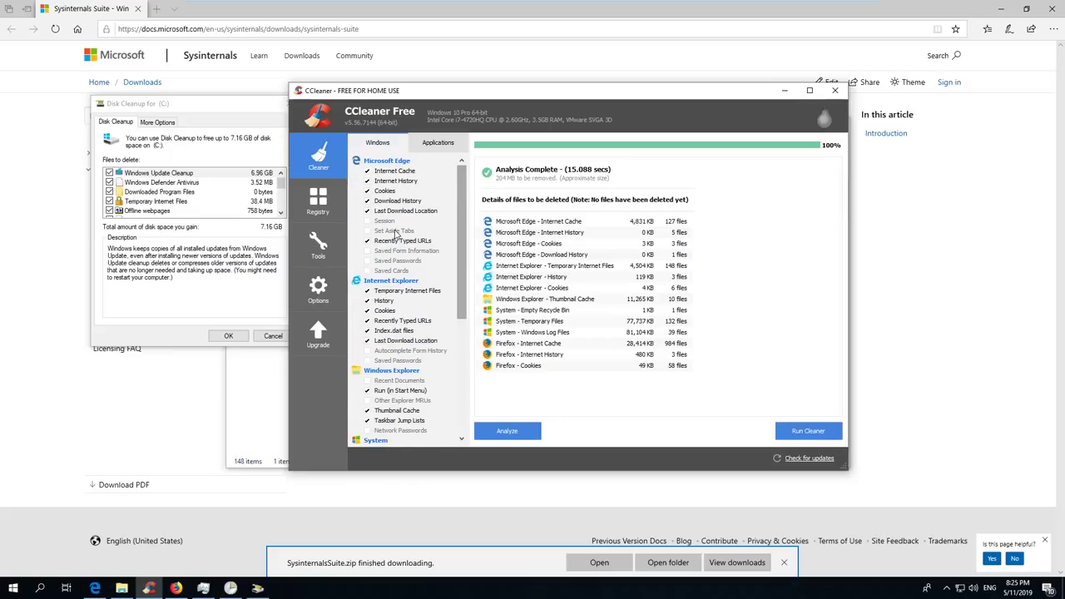
# Switch to Firefox and review its custom history settings, including which data is cleared when the browser closes.
pyautogui.click(176, 588)
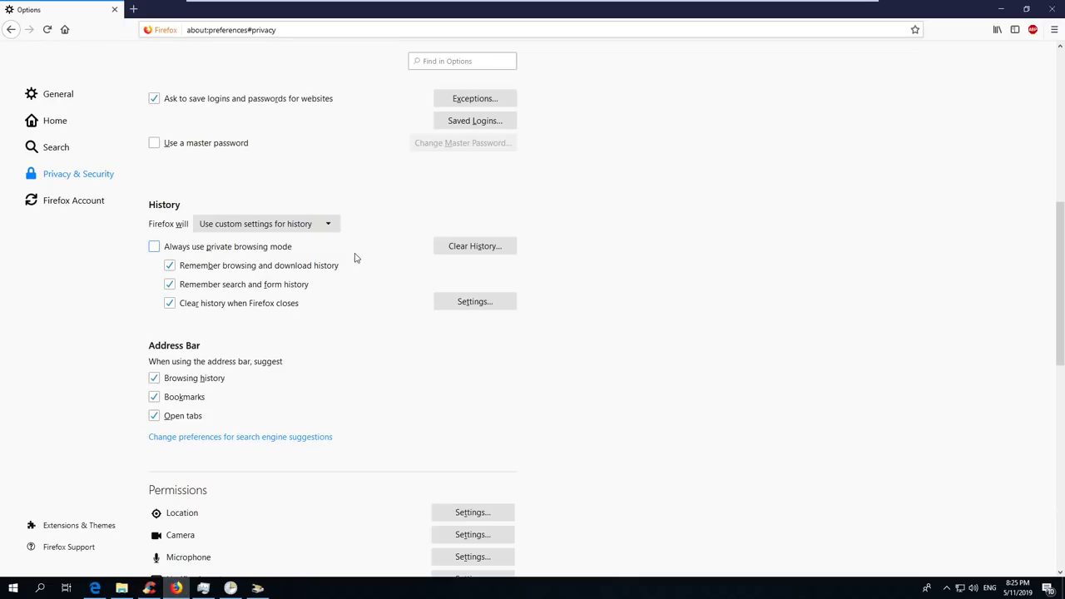
pyautogui.click(258, 226)
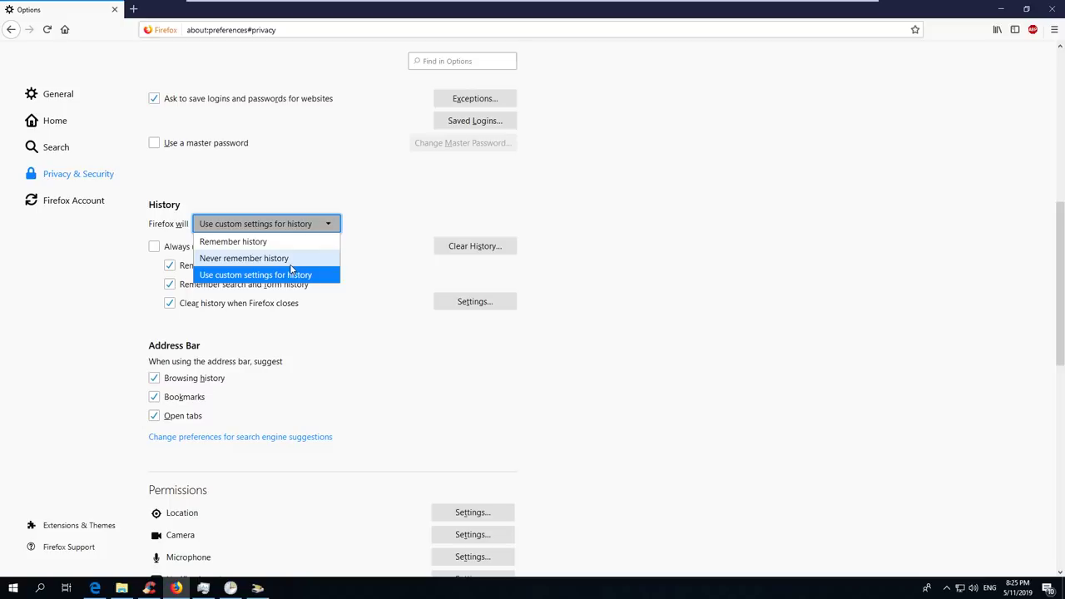
pyautogui.click(296, 276)
pyautogui.click(481, 303)
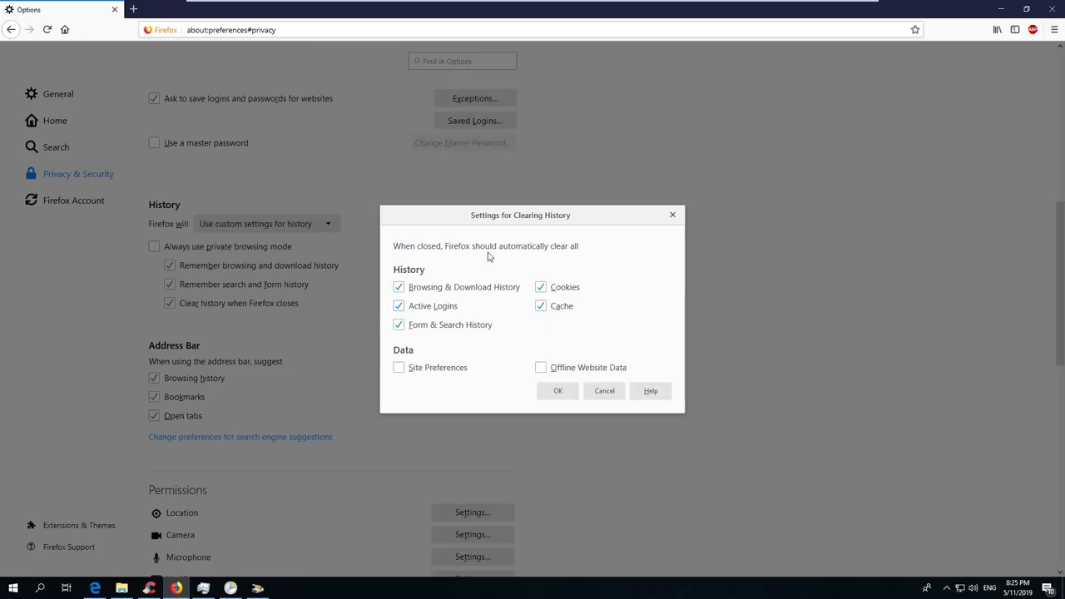
pyautogui.click(558, 392)
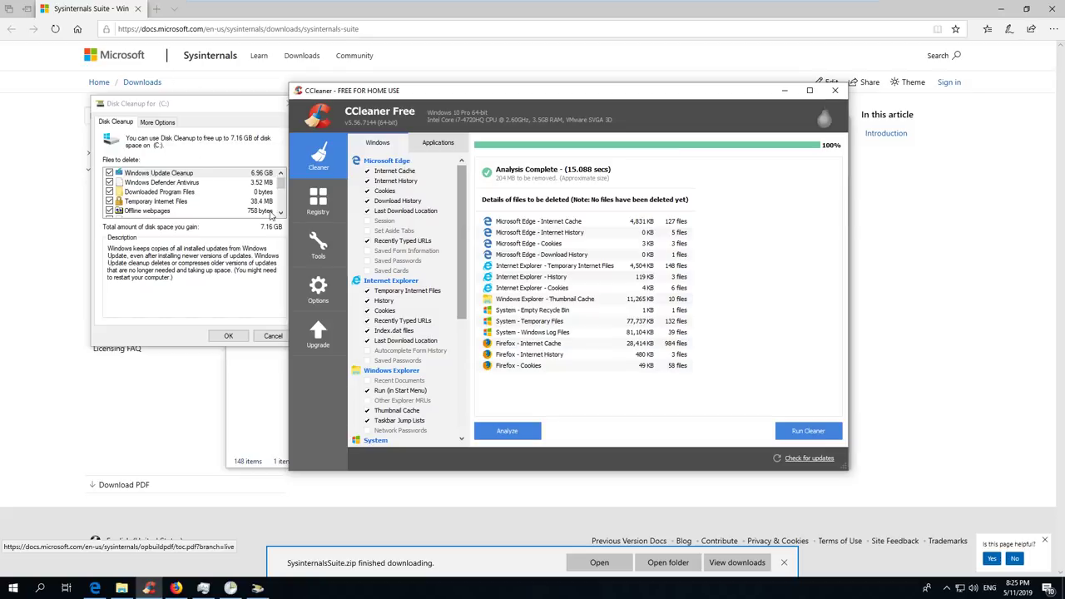
# View Disk Cleanup's additional cleanup options for programs and restore points, and CCleaner's Registry Cleaner categories.
pyautogui.click(164, 124)
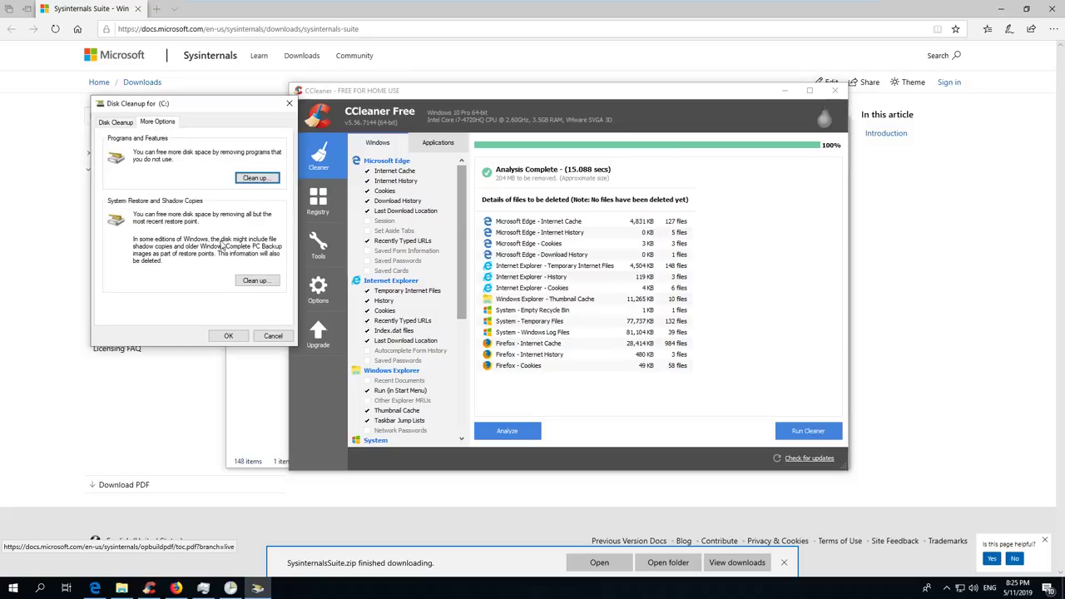
pyautogui.moveTo(187, 113); pyautogui.dragTo(174, 112)
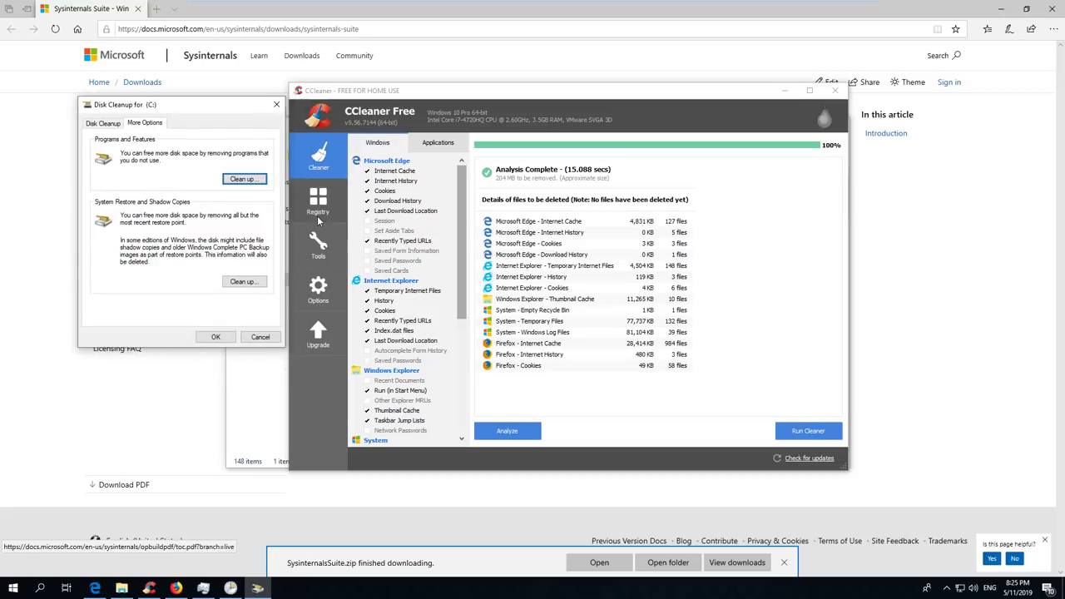
pyautogui.click(318, 214)
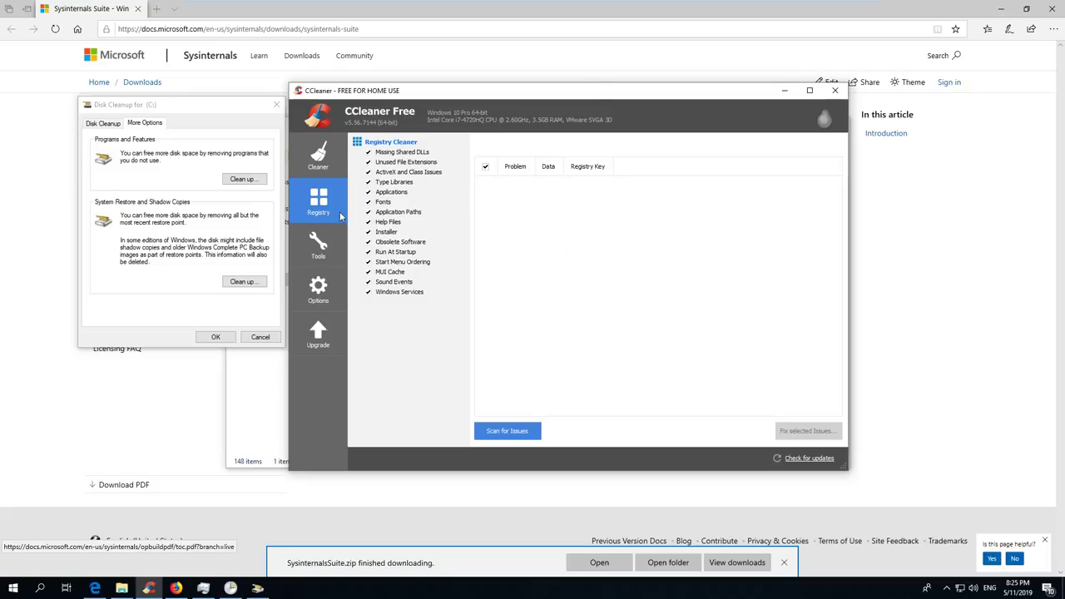
# Compare CCleaner's list of programs to uninstall with Windows Programs and Features, opened from Disk Cleanup.
pyautogui.click(329, 240)
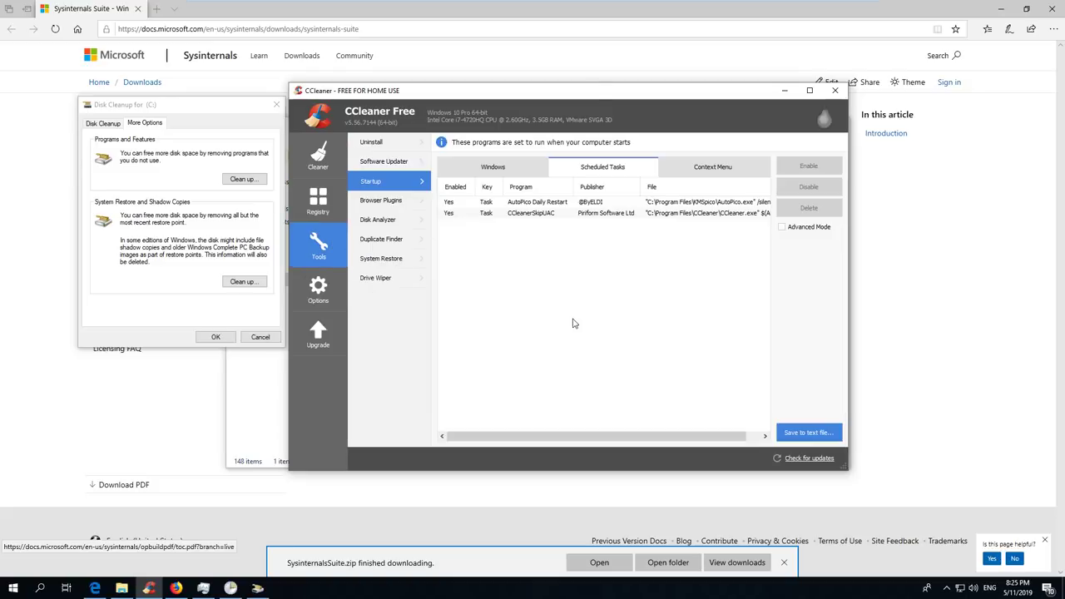
pyautogui.click(372, 140)
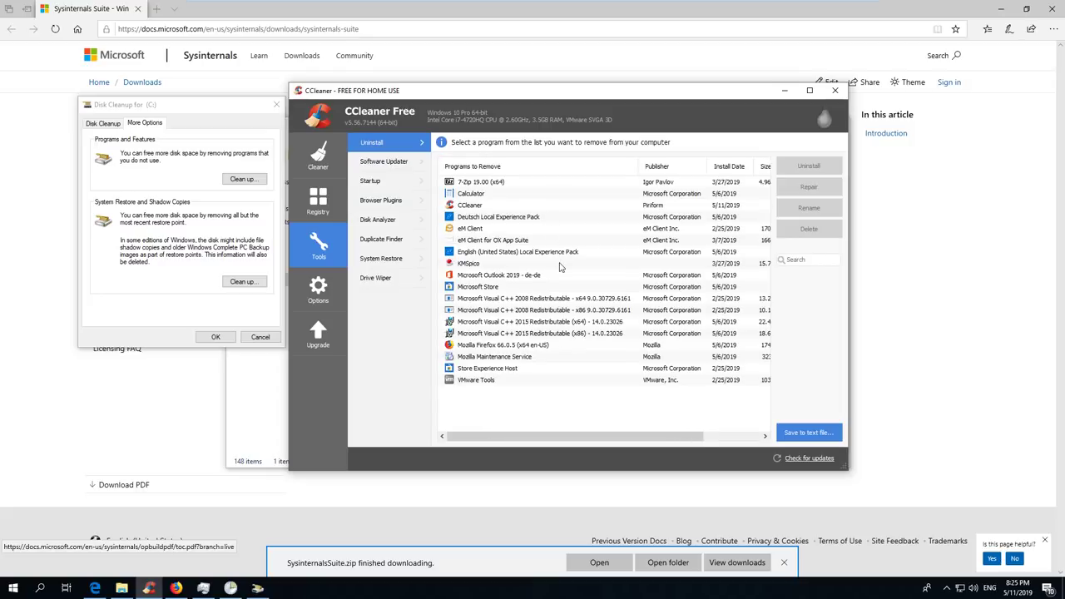
pyautogui.click(130, 102)
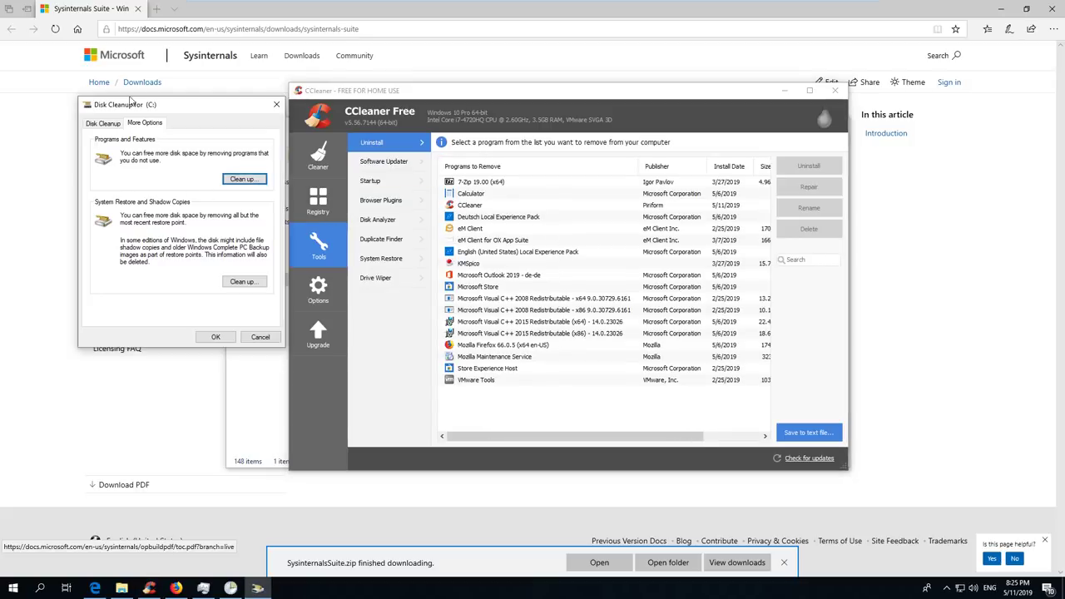
pyautogui.click(260, 180)
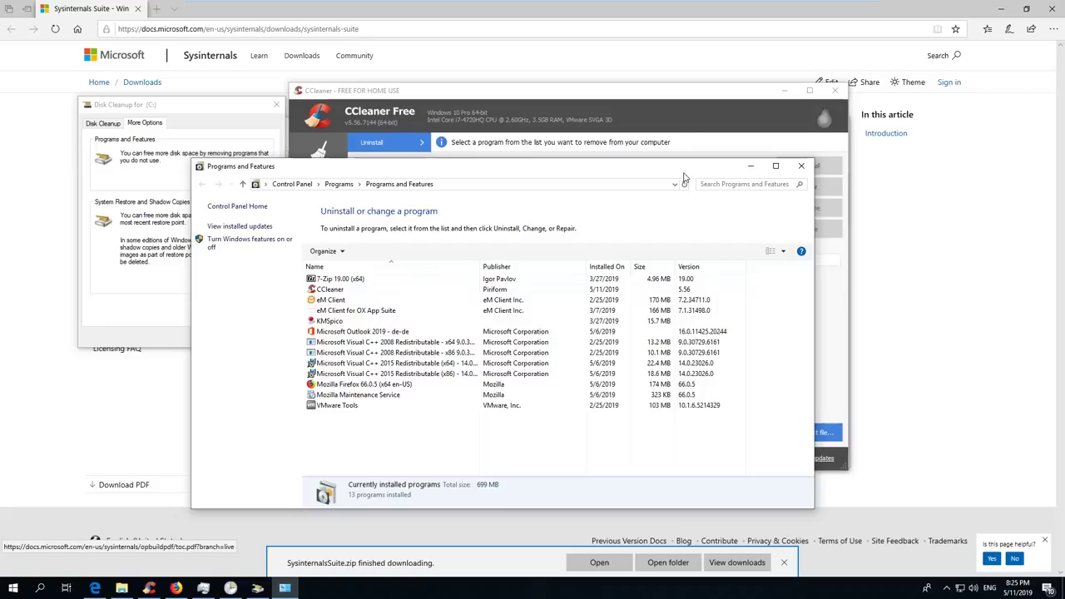
pyautogui.click(799, 169)
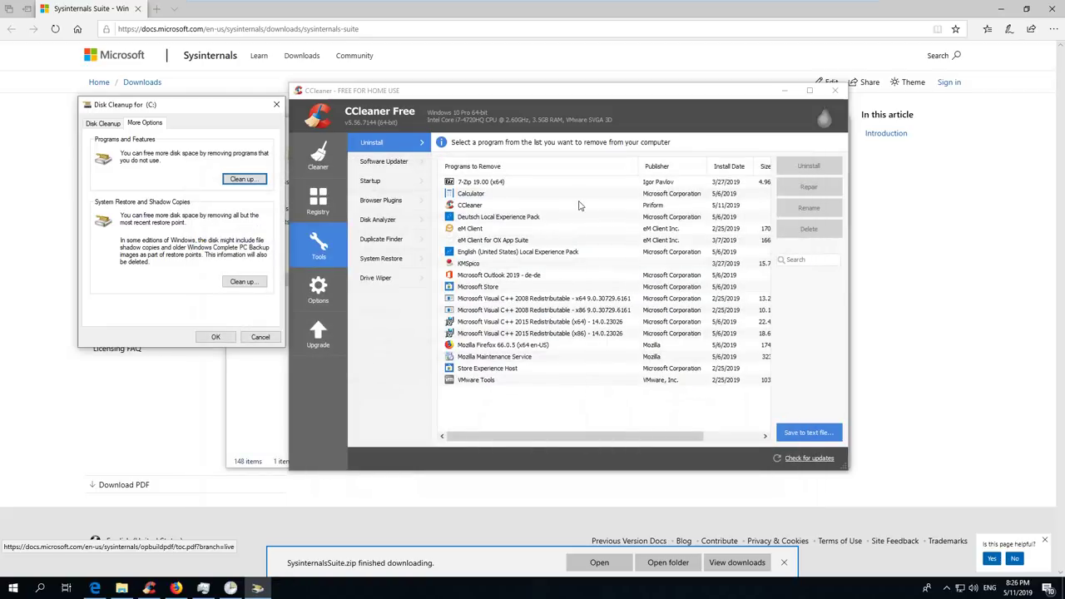
# Examine CCleaner's Software Updater and its Startup lists for Windows, scheduled tasks and context menu entries.
pyautogui.click(392, 164)
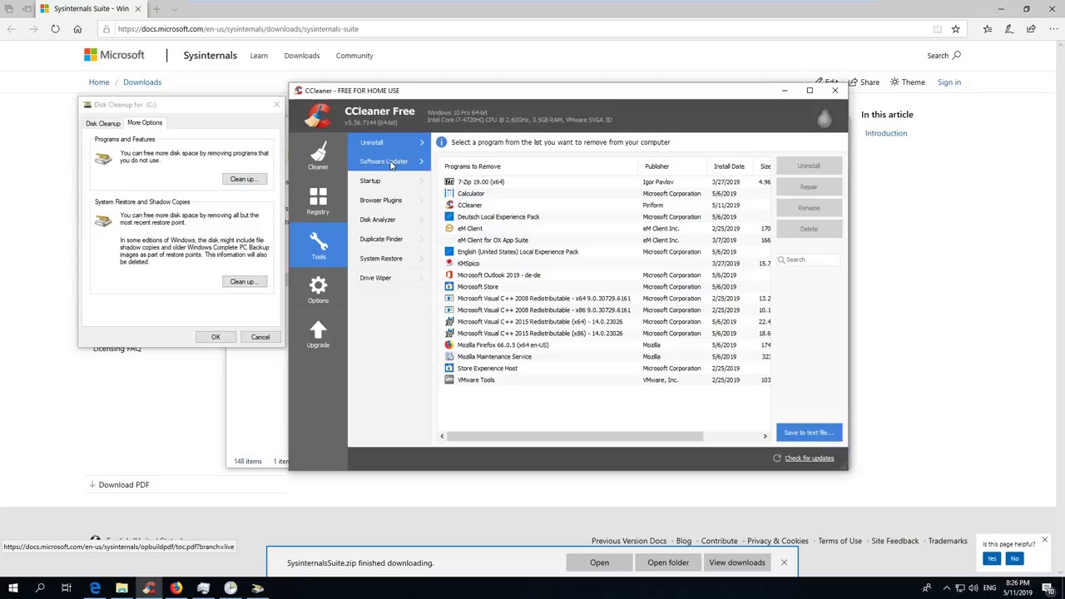
pyautogui.click(391, 164)
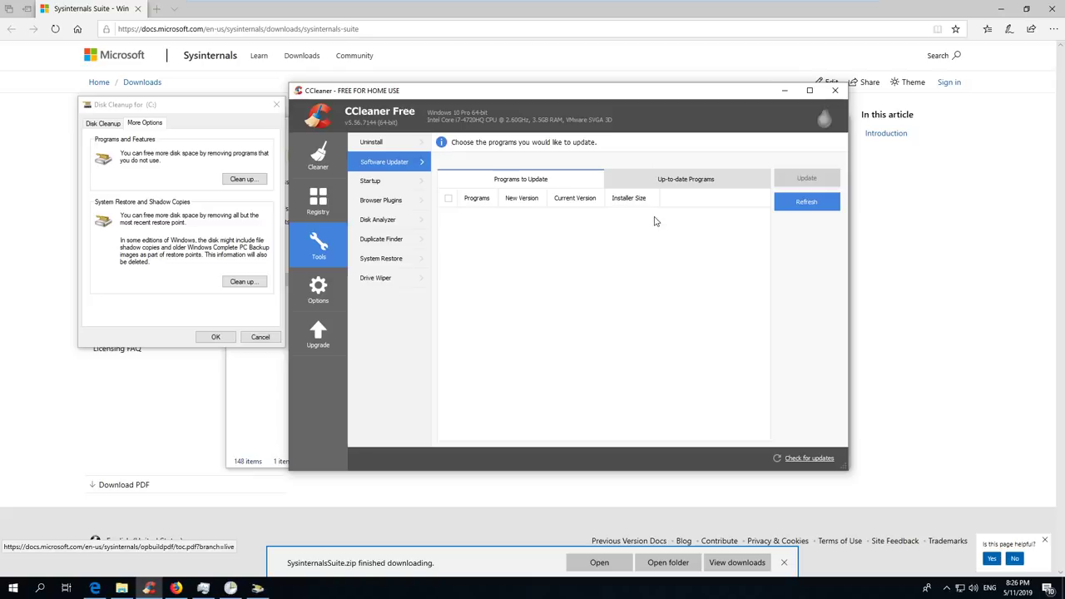
pyautogui.click(388, 181)
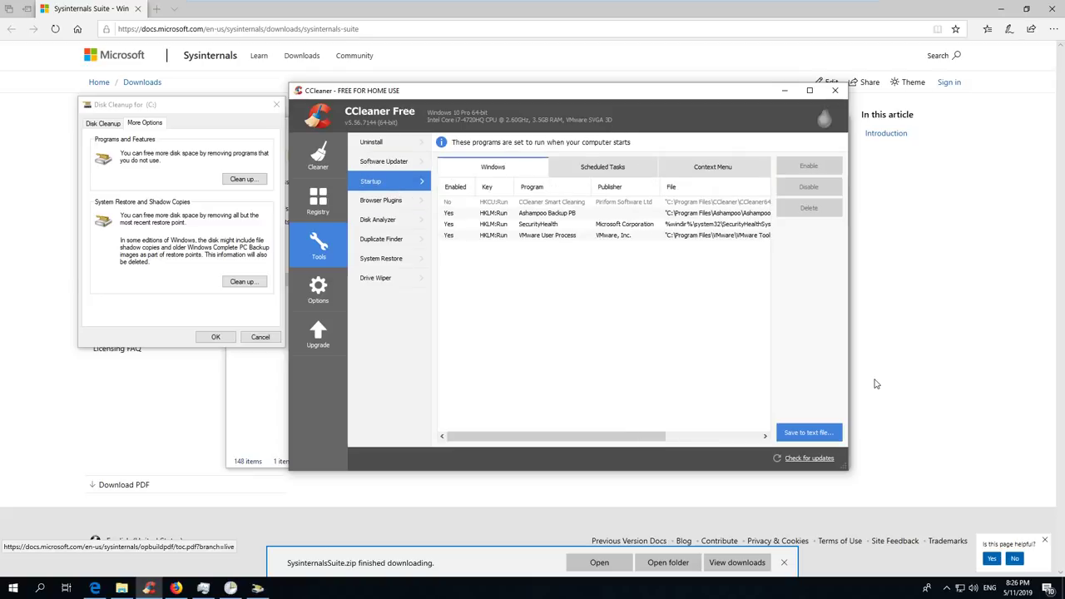
pyautogui.click(620, 173)
pyautogui.click(700, 172)
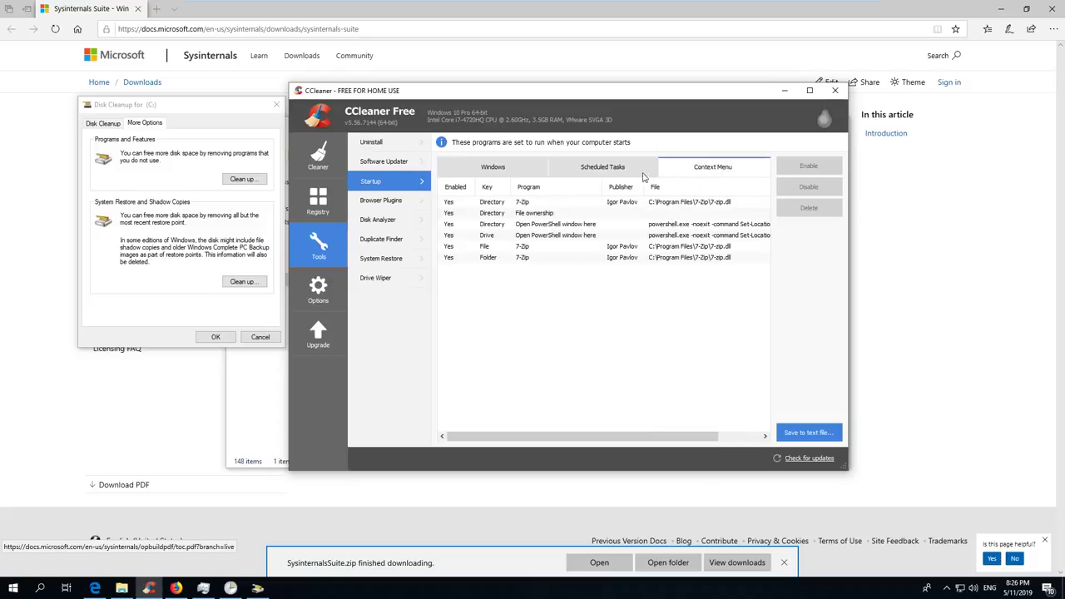
pyautogui.click(596, 170)
pyautogui.click(528, 171)
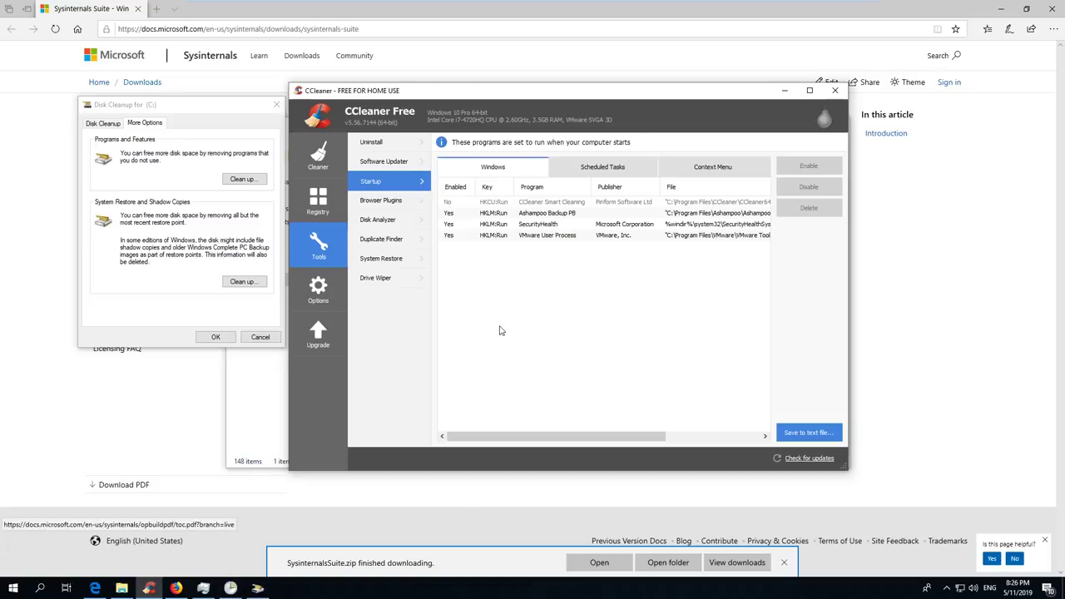
# Compare CCleaner's startup programs with Task Manager's startup list, and its scheduled tasks with the Task Scheduler library.
pyautogui.click(203, 589)
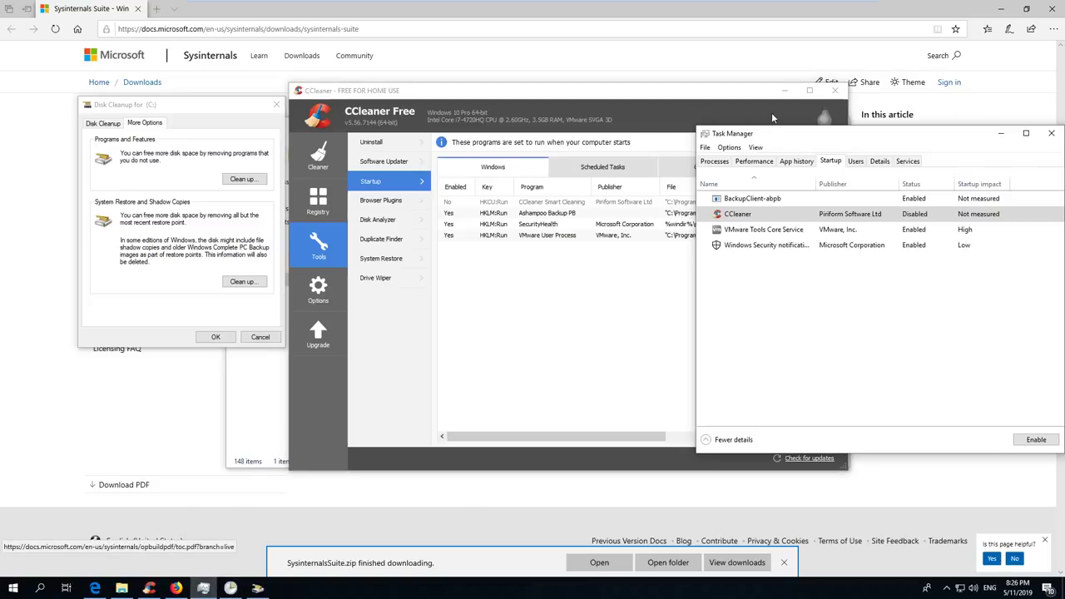
pyautogui.moveTo(796, 135); pyautogui.dragTo(758, 135)
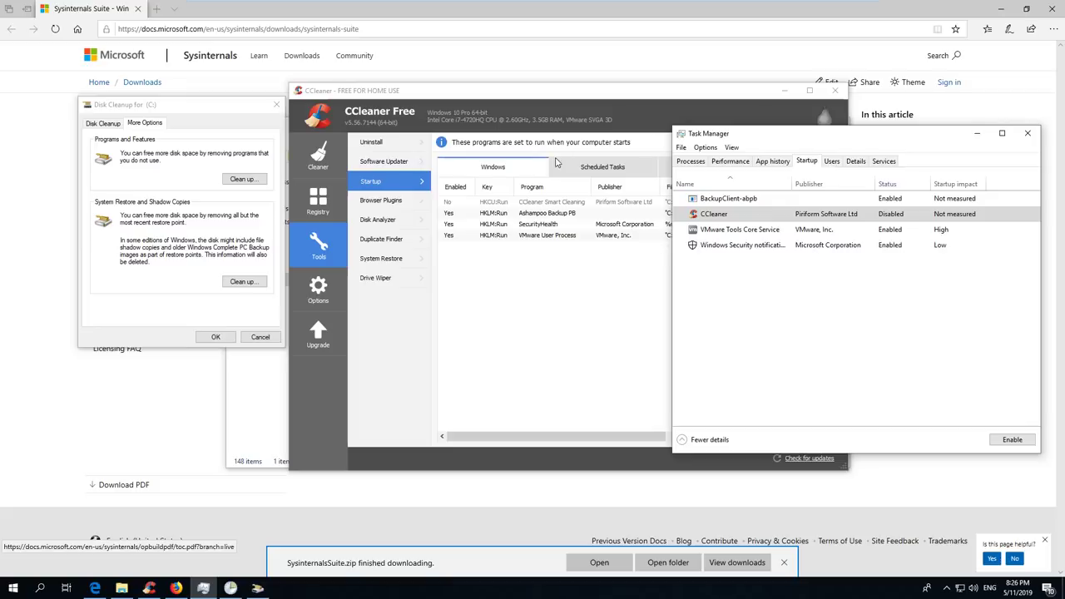
pyautogui.click(602, 172)
pyautogui.click(603, 169)
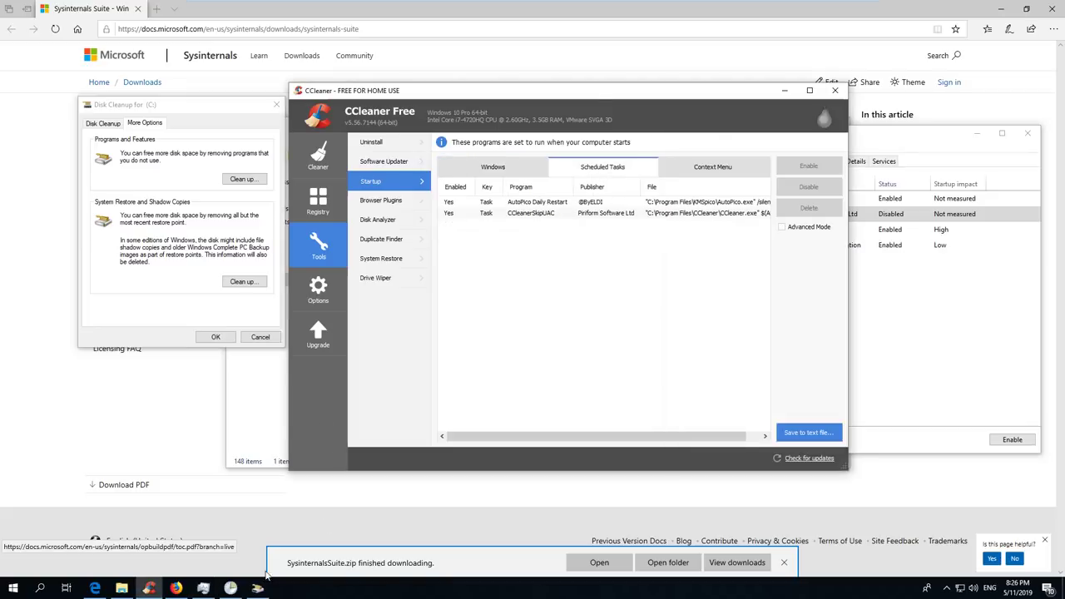
pyautogui.click(231, 589)
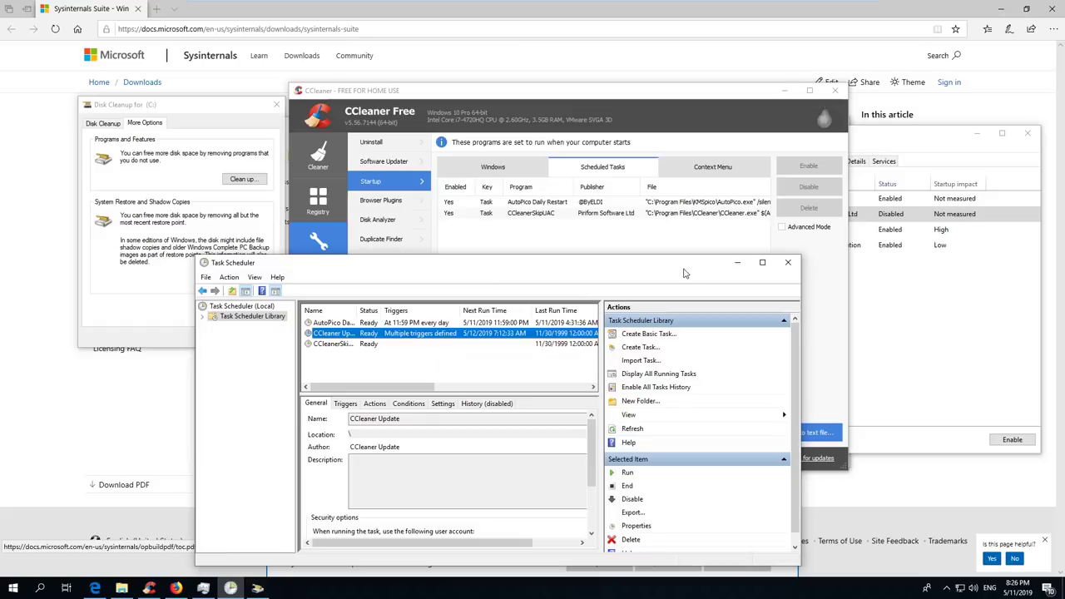
pyautogui.click(737, 264)
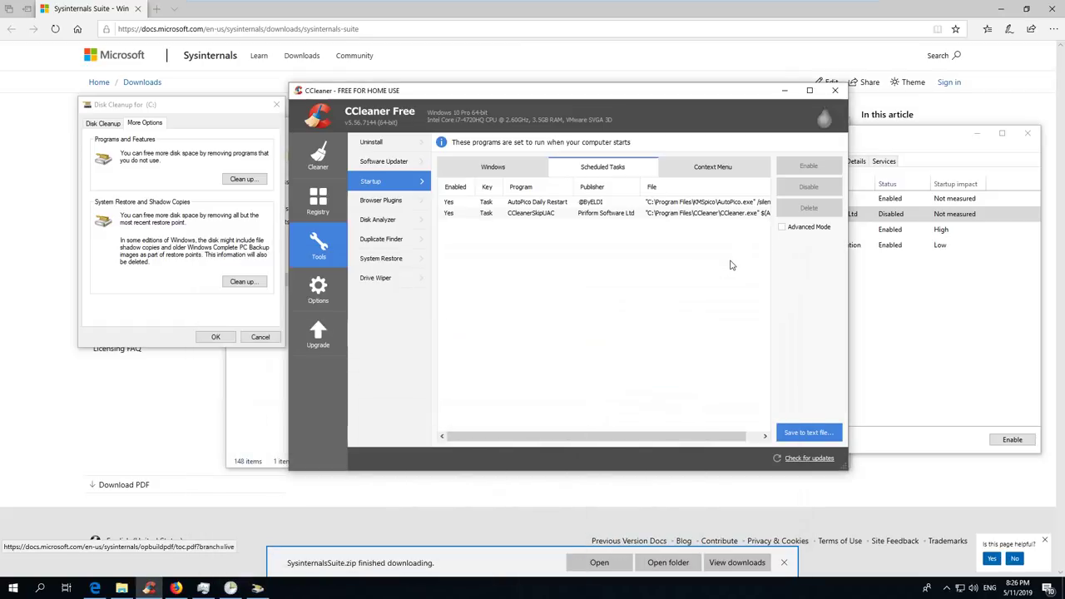
# Switch to the SysinternalsSuite folder in File Explorer and run Autoruns64 as administrator.
pyautogui.click(12, 417)
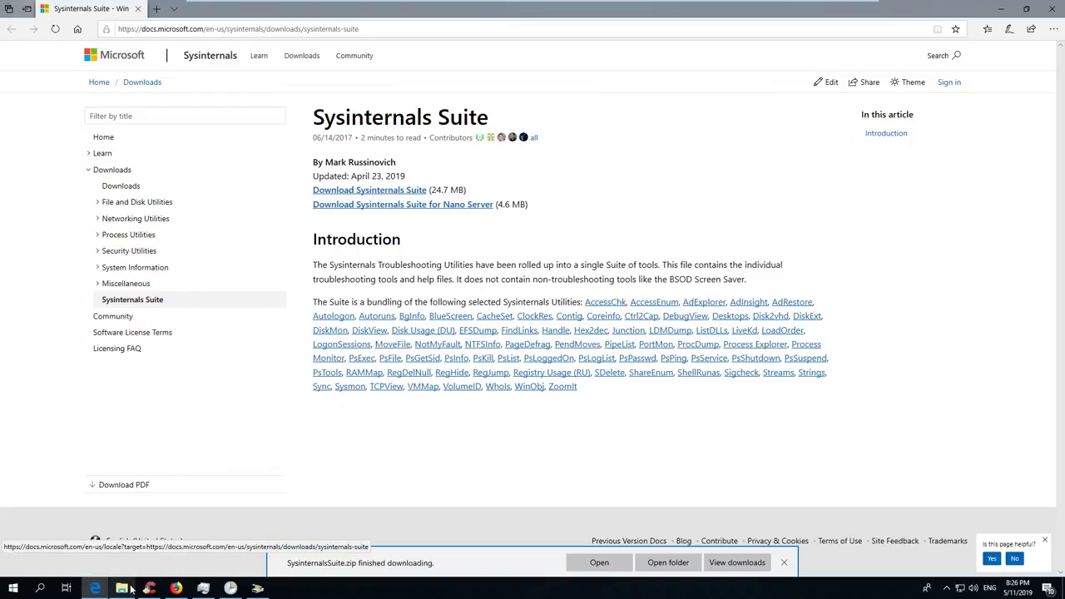
pyautogui.click(131, 548)
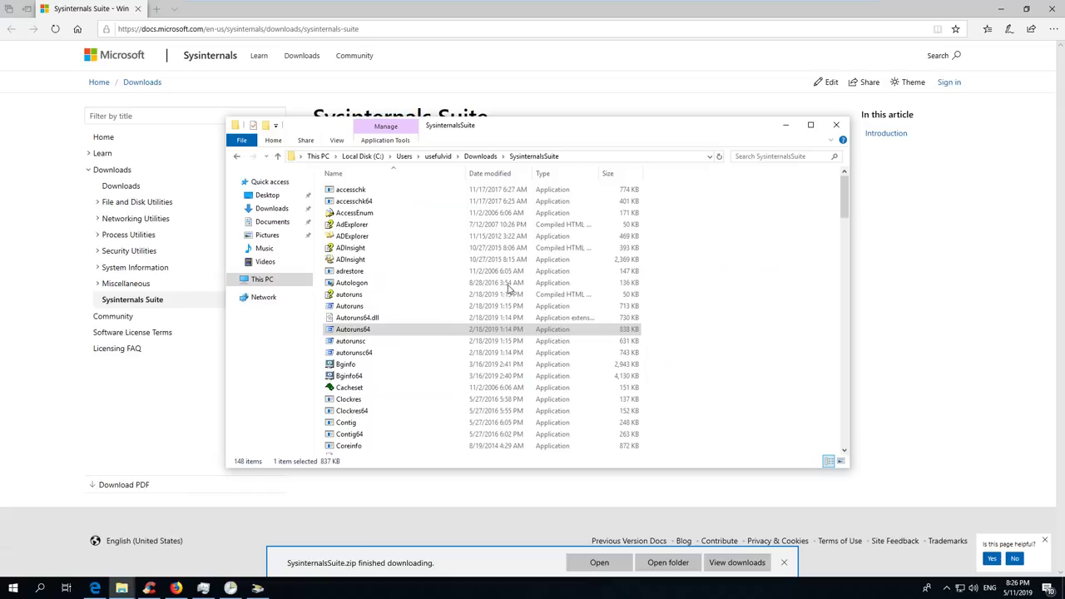
pyautogui.rightClick(356, 333)
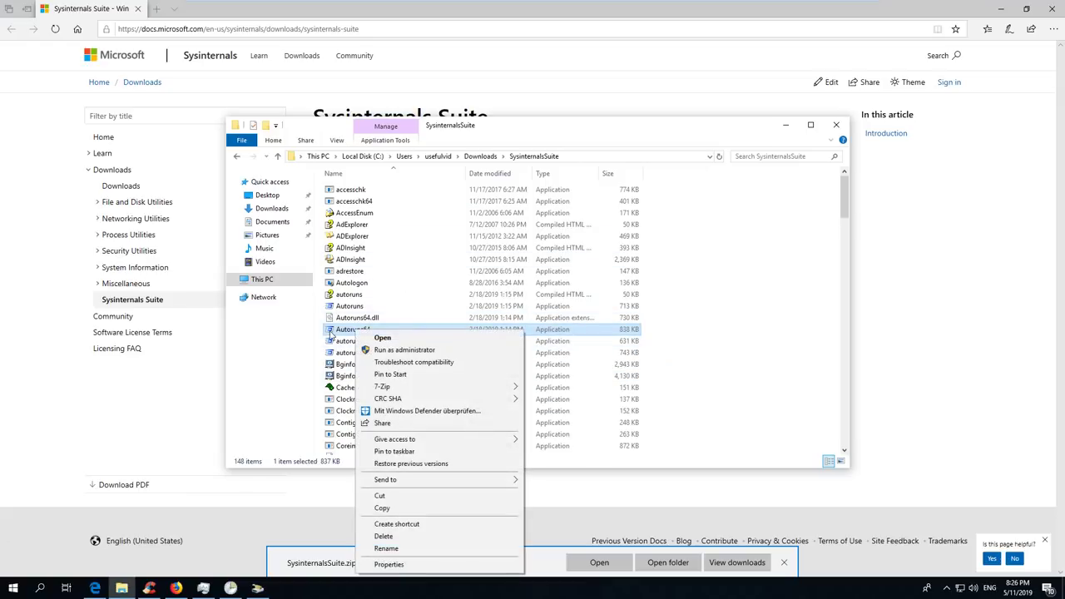
pyautogui.click(388, 351)
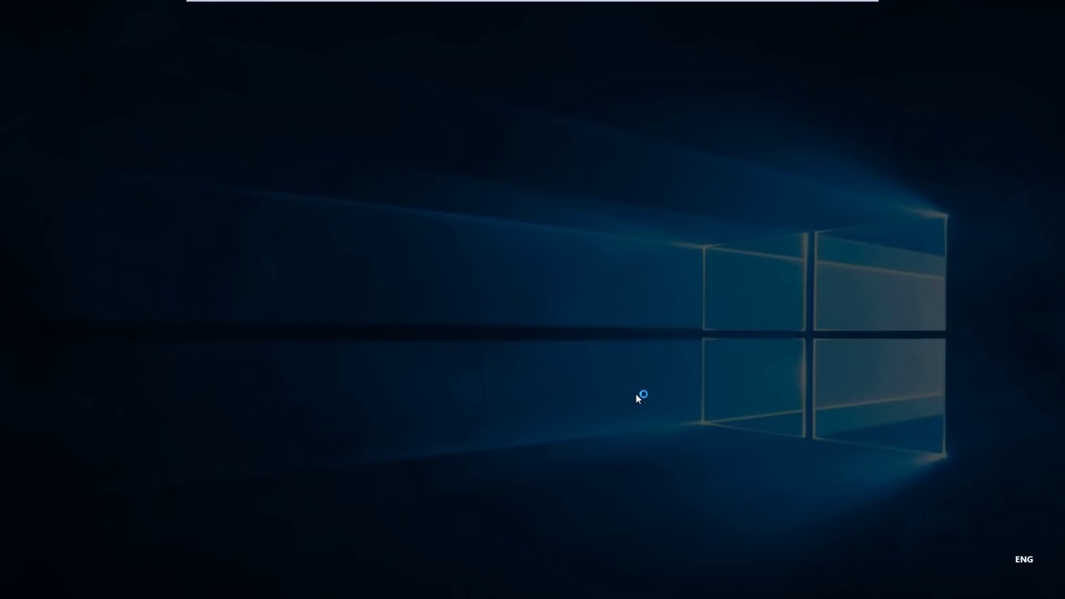
pyautogui.click(490, 375)
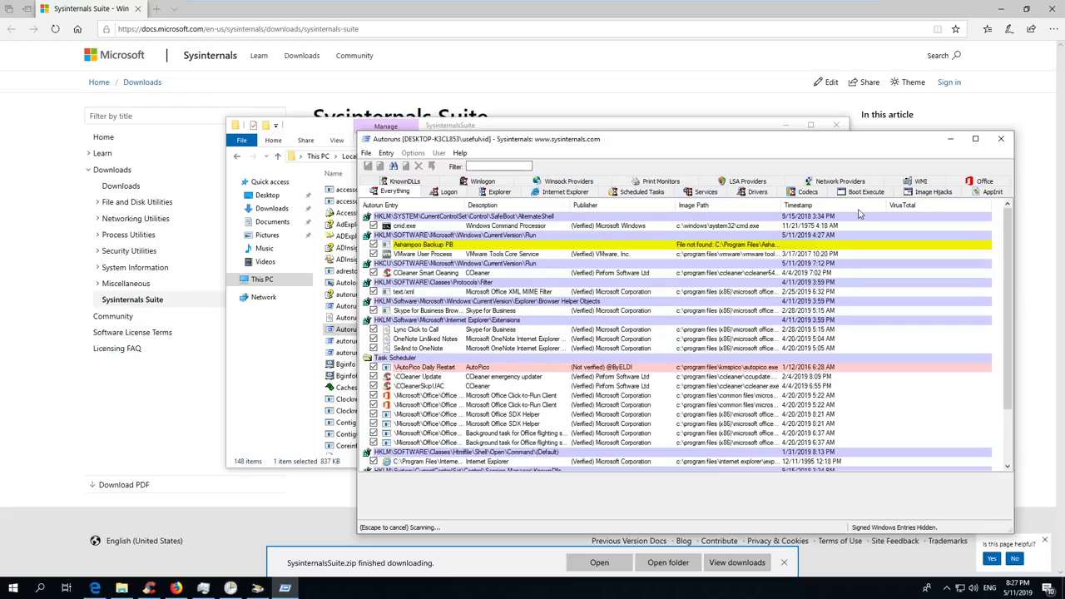
# Compare the Autoruns entries, including its Task Scheduler section, with CCleaner's scheduled startup tasks.
pyautogui.hotkey('alt', 'Tab')
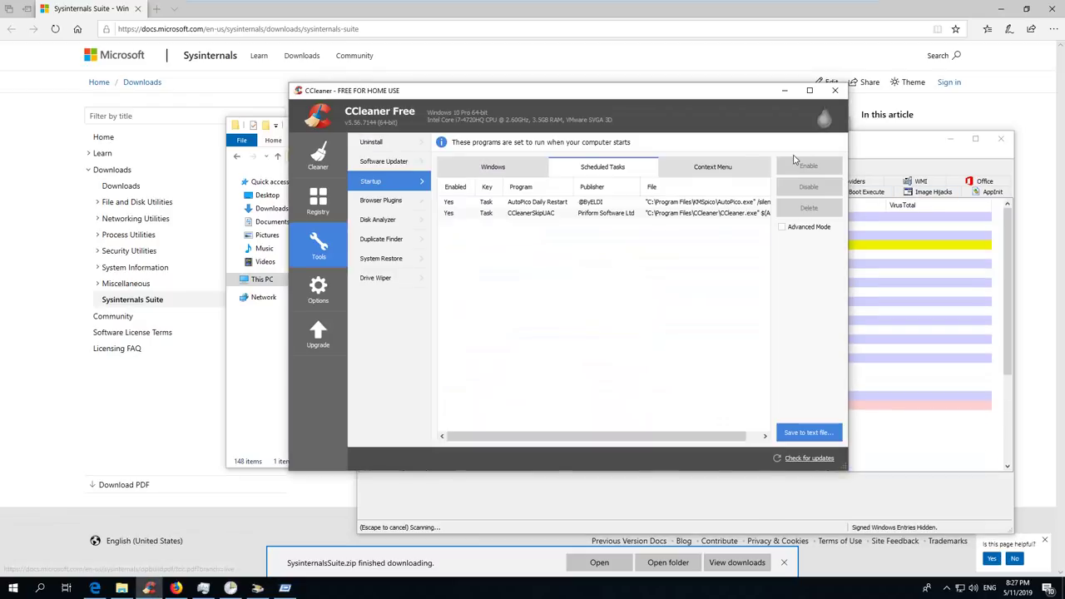
pyautogui.click(889, 170)
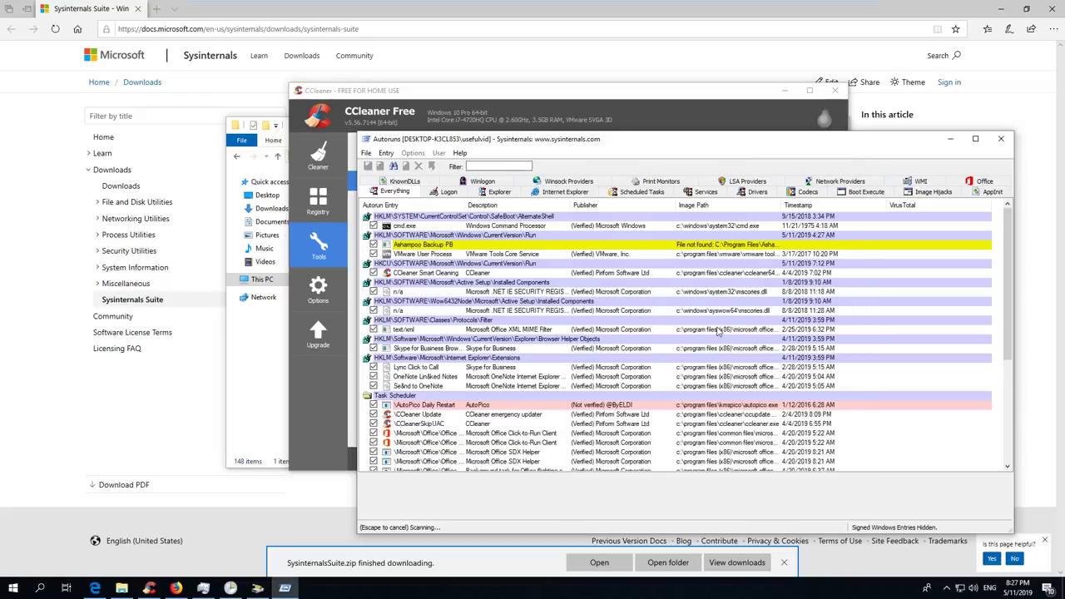
pyautogui.scroll(-3, 416, 350)
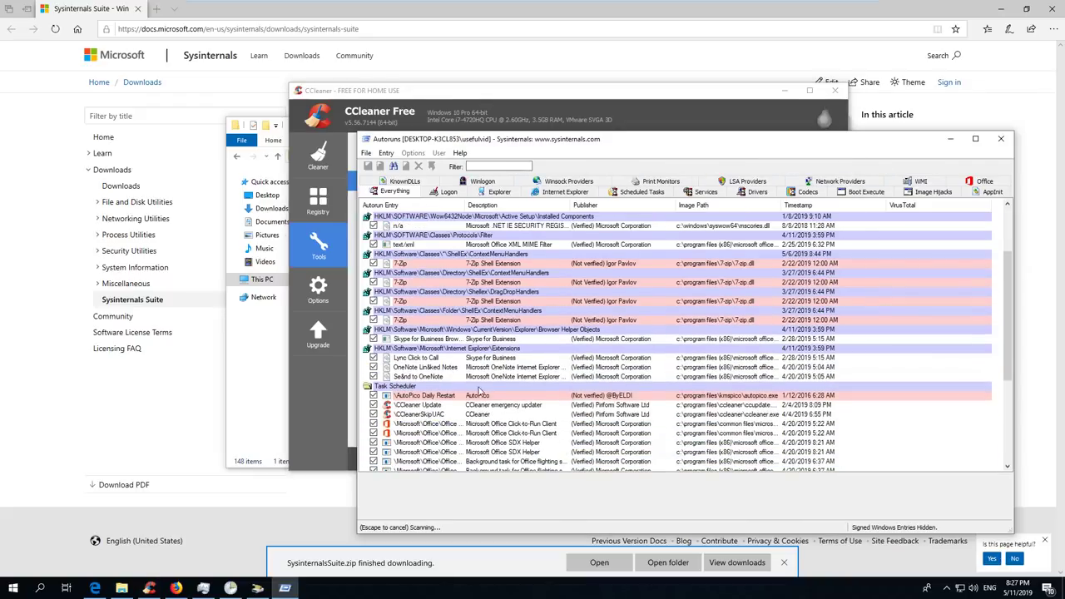
pyautogui.scroll(-2, 480, 364)
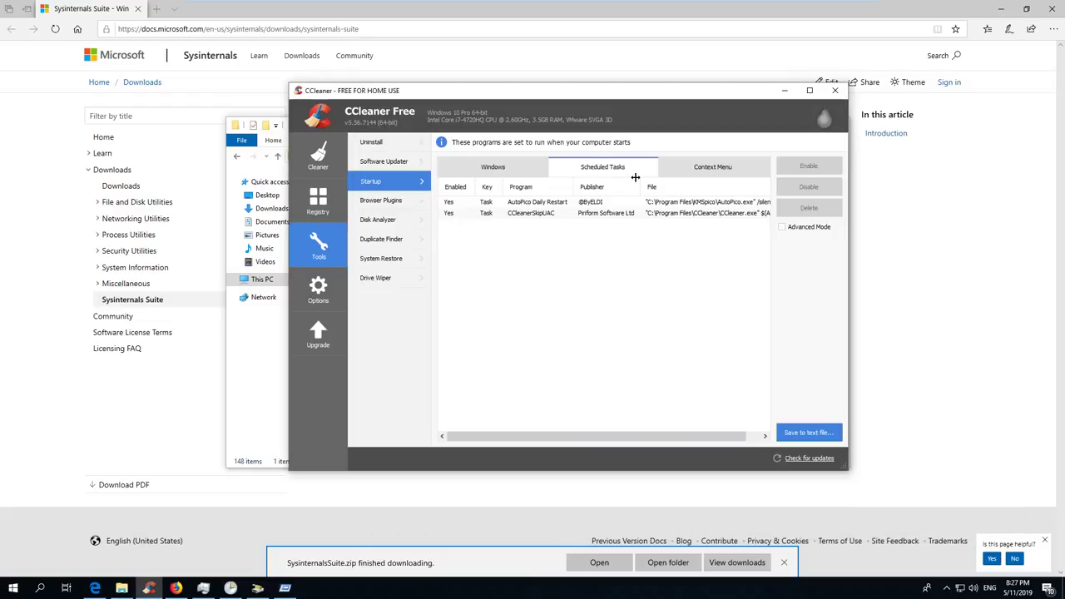
# Examine CCleaner's Browser Plugins list and its Disk Analyzer options.
pyautogui.click(381, 208)
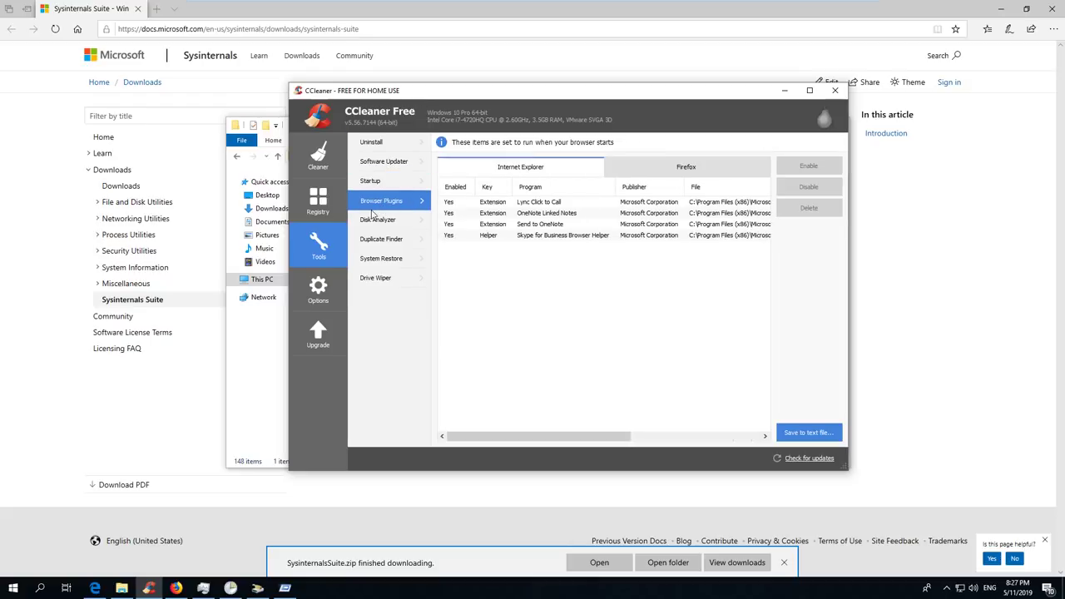
pyautogui.click(378, 220)
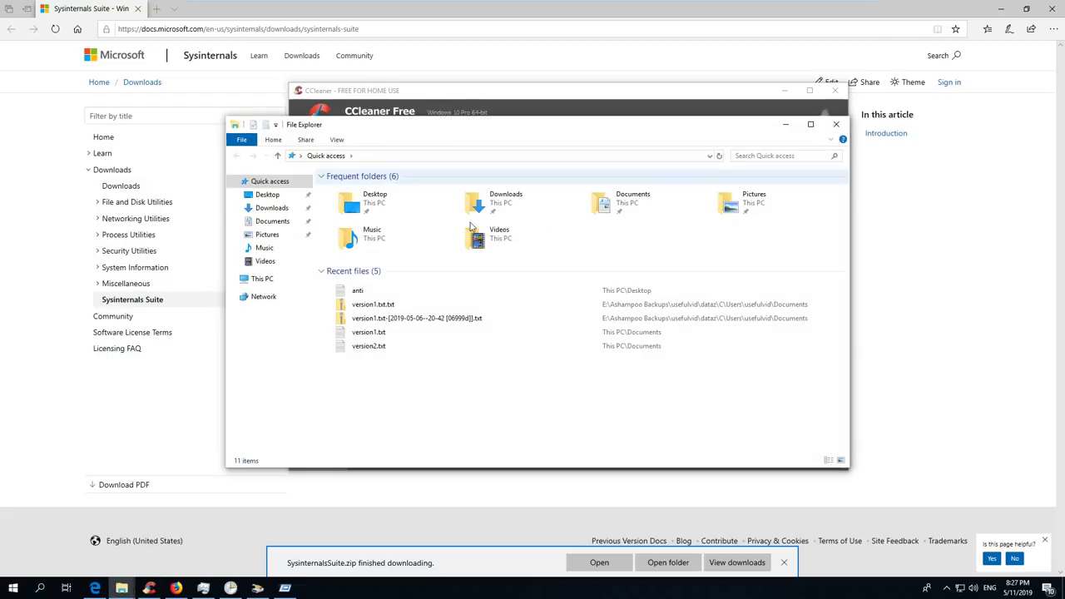
# Search Local Disk (C:) in File Explorer for * and filter the results to size Huge (1 - 4 GB).
pyautogui.click(260, 279)
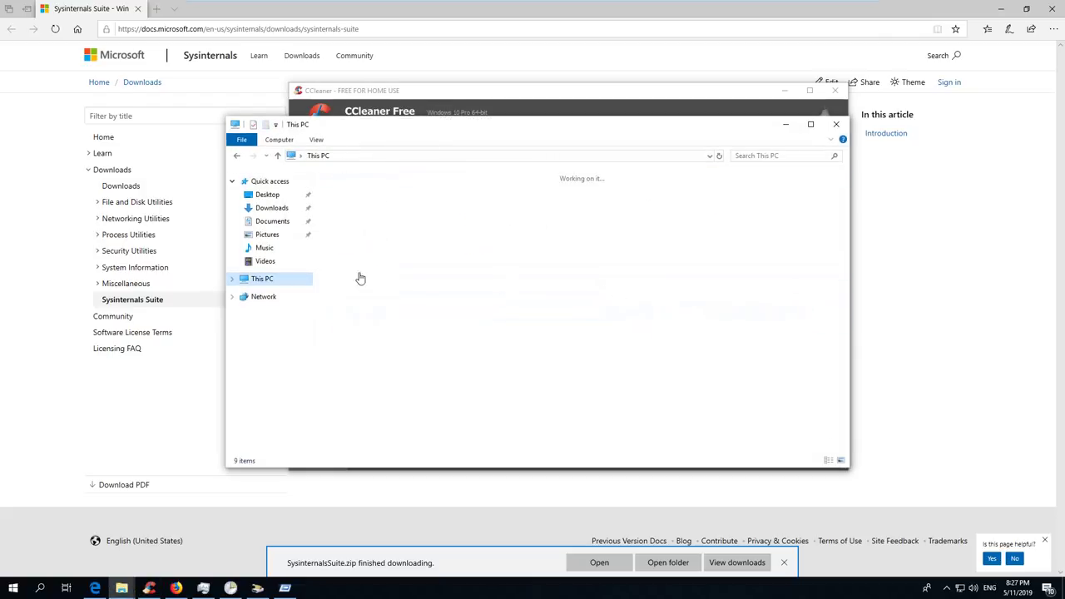
pyautogui.doubleClick(366, 307)
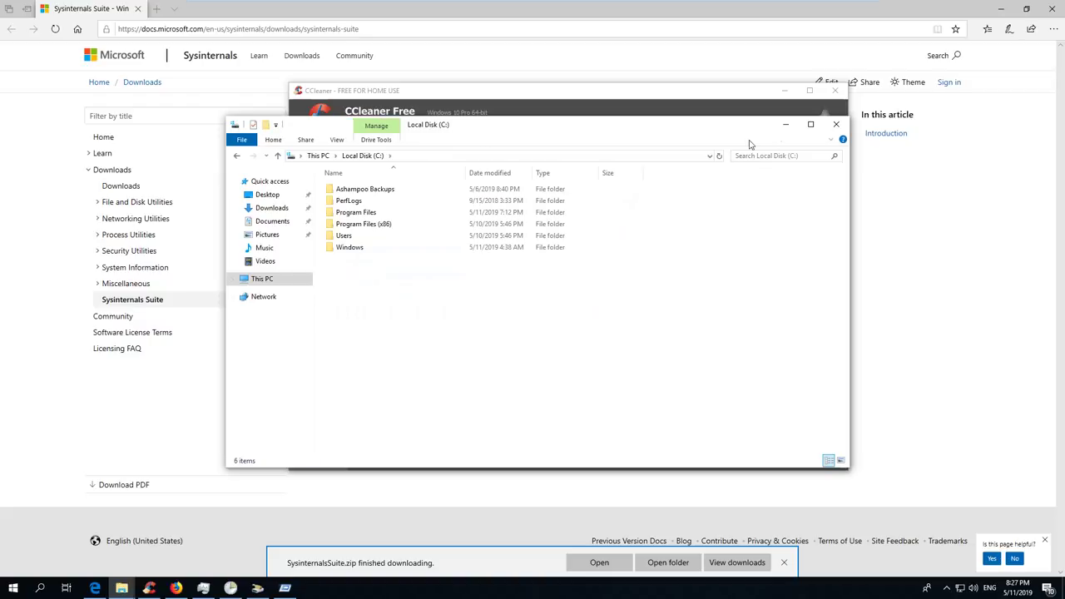
pyautogui.click(791, 158)
pyautogui.click(831, 139)
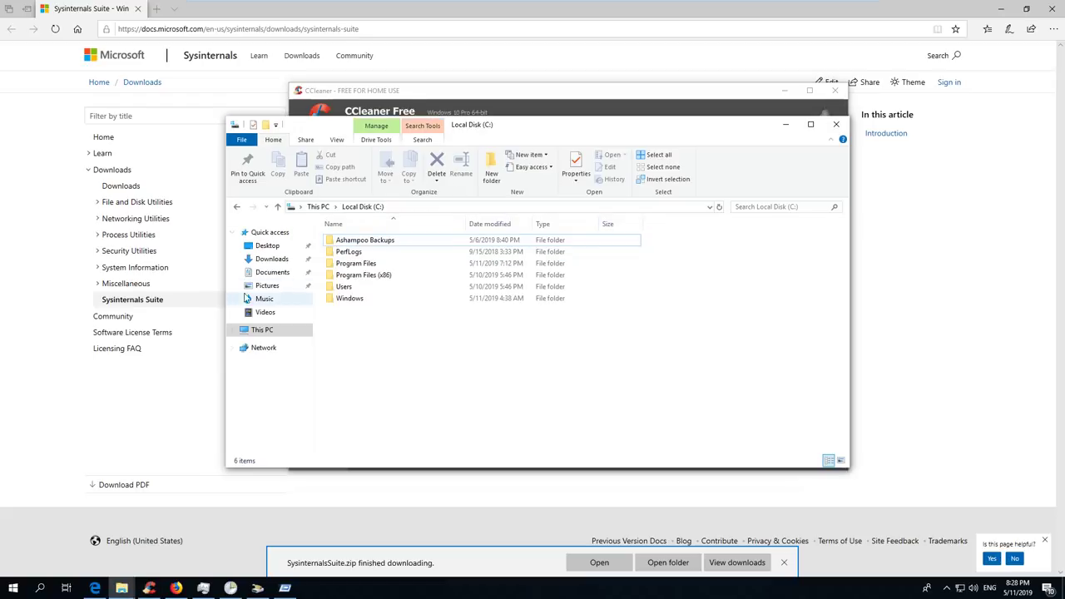
pyautogui.click(801, 207)
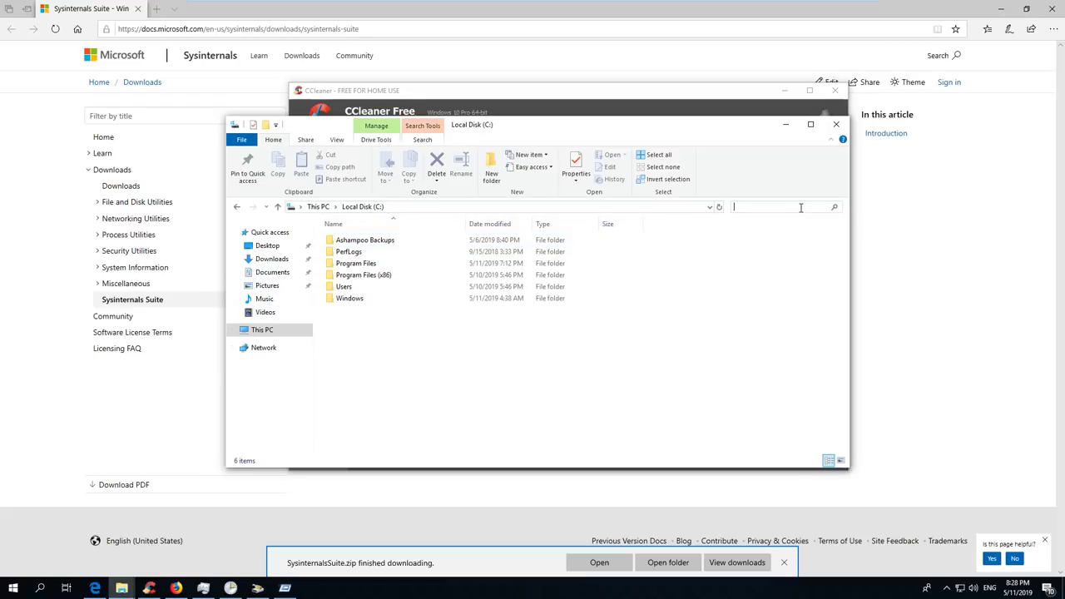
pyautogui.write('*')
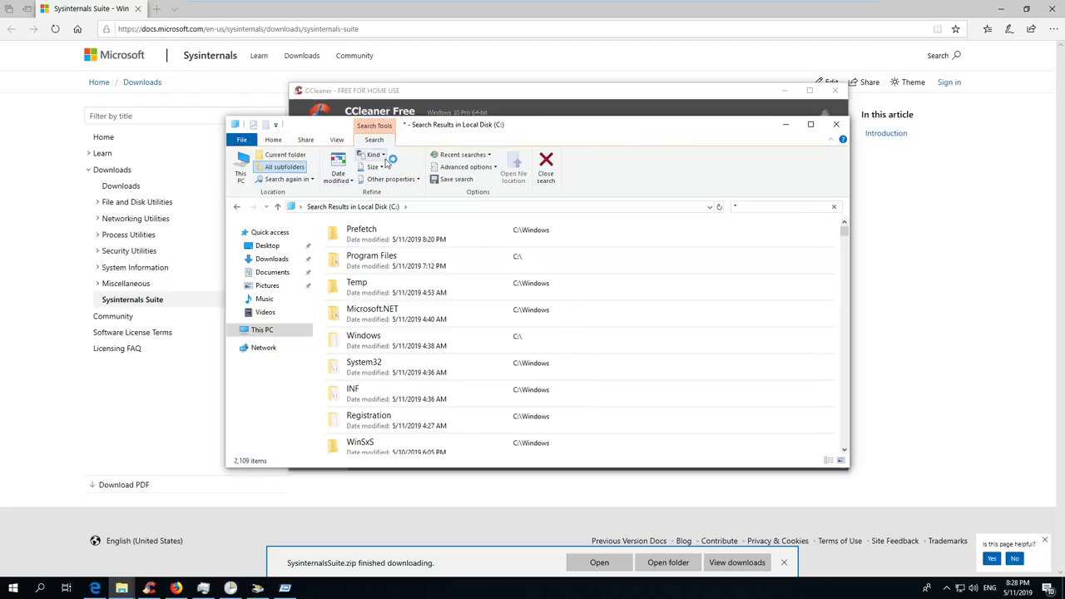
pyautogui.click(376, 167)
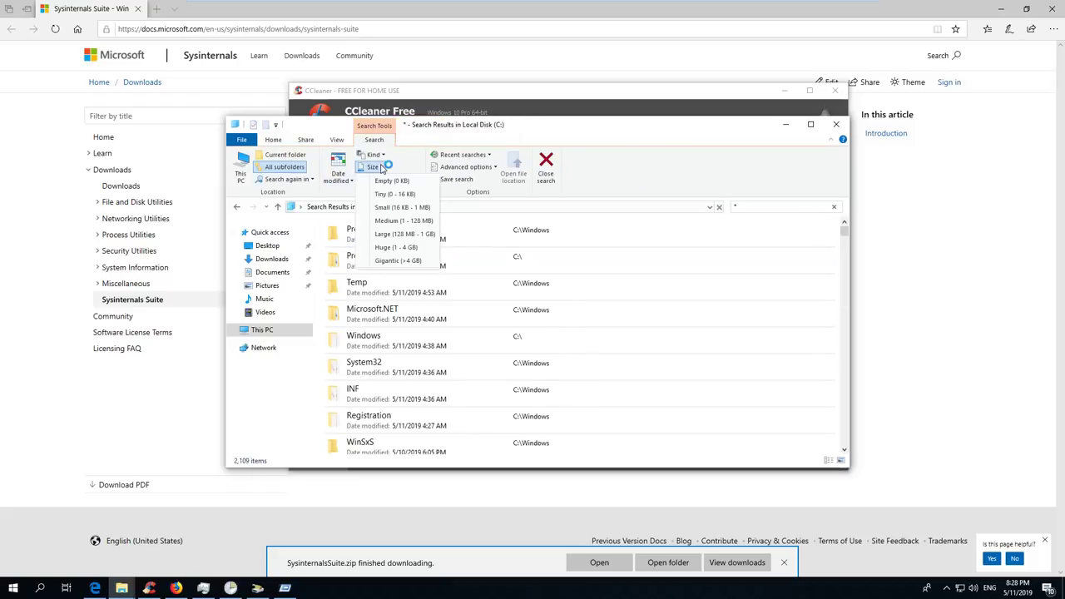
pyautogui.click(422, 250)
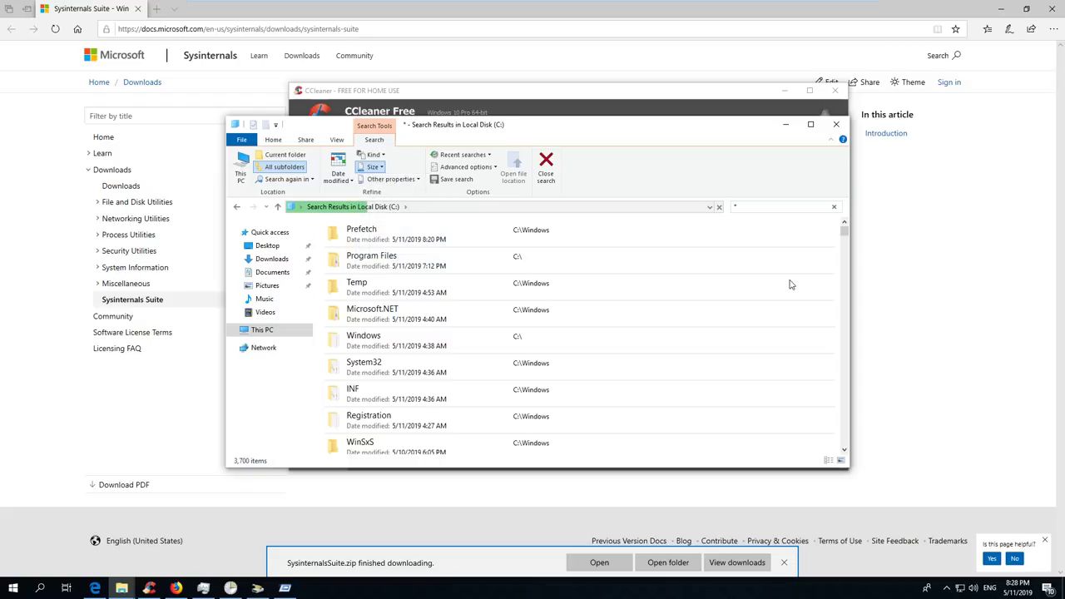
pyautogui.click(405, 180)
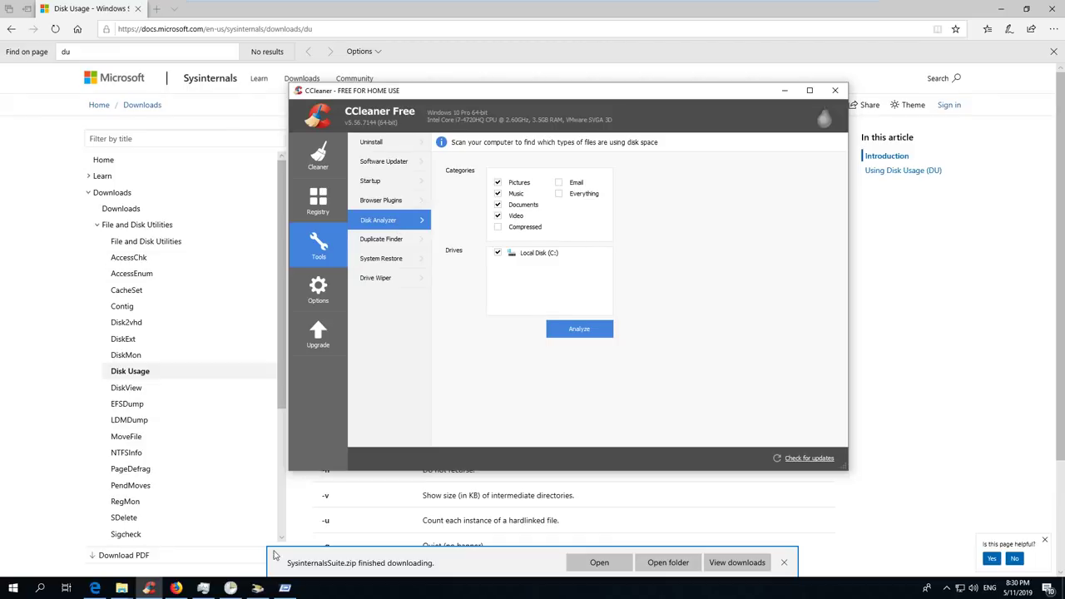
# Locate du64 in the SysinternalsSuite folder and copy that folder's path.
pyautogui.click(124, 589)
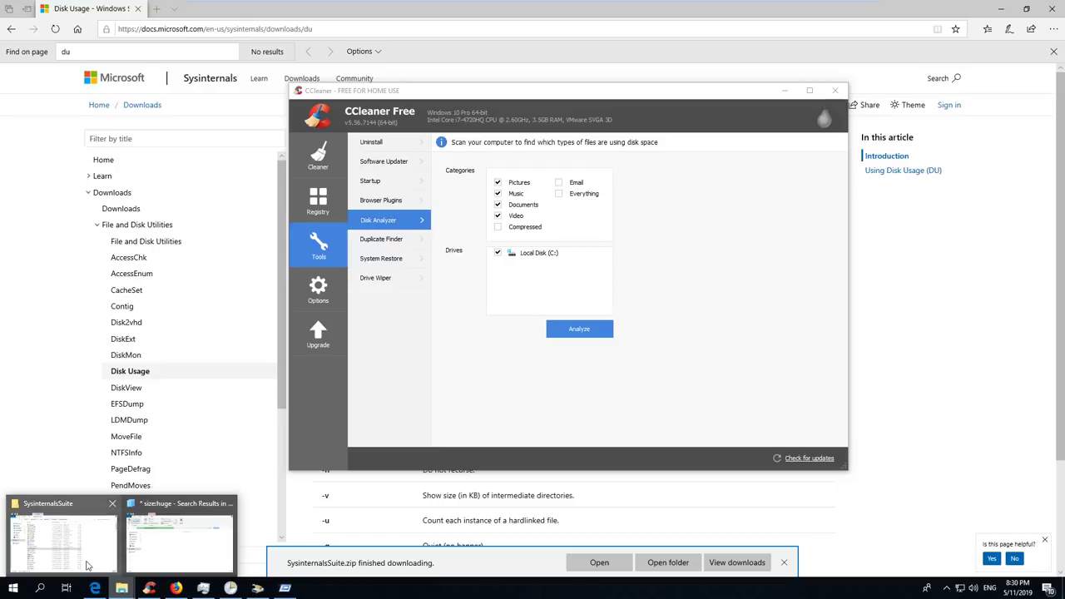
pyautogui.click(63, 539)
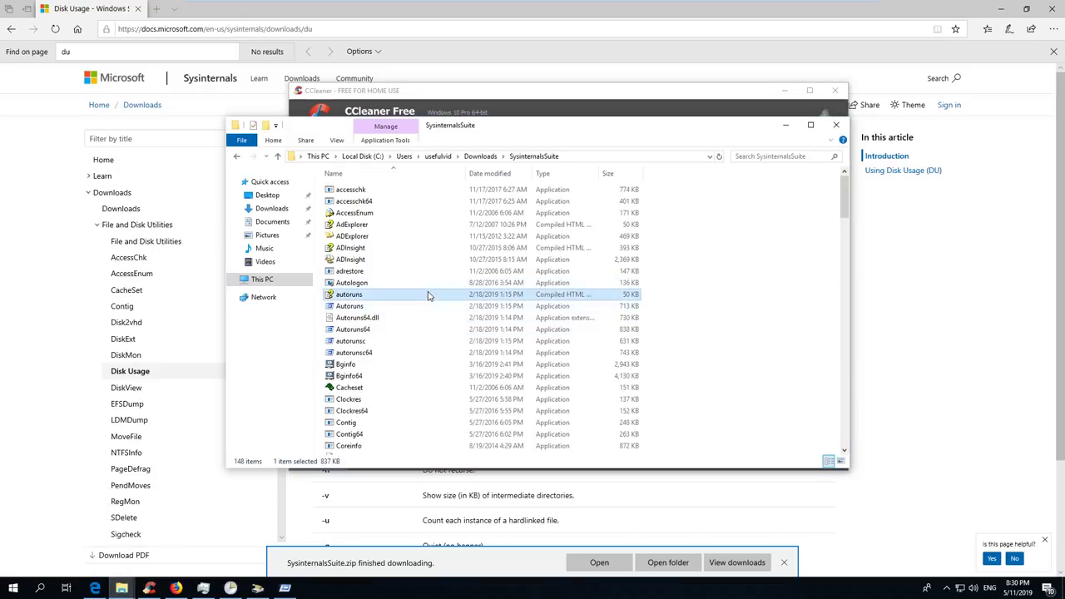
pyautogui.press('d')
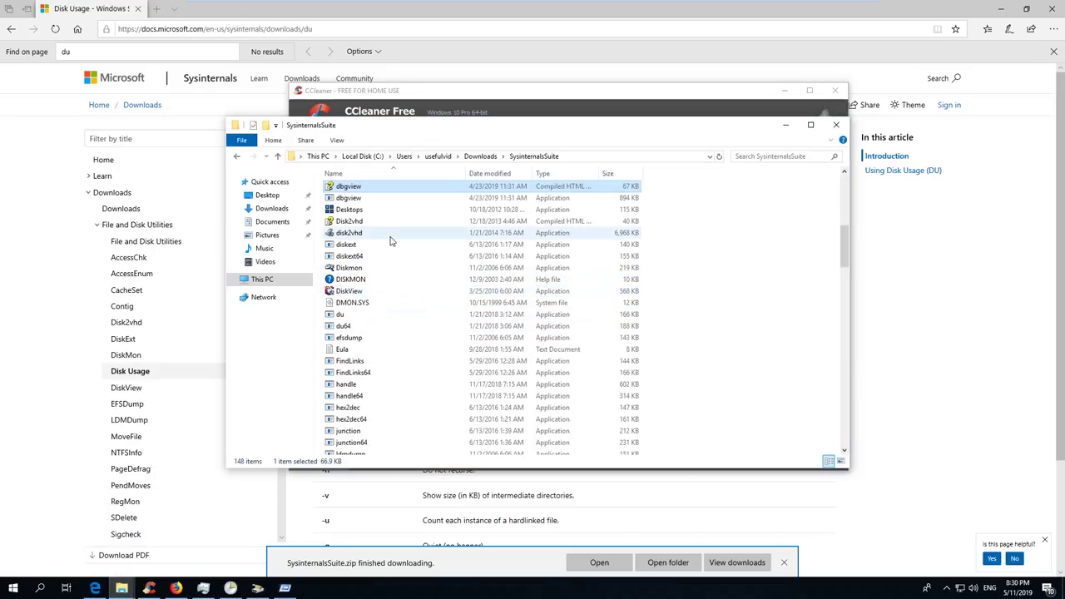
pyautogui.click(345, 325)
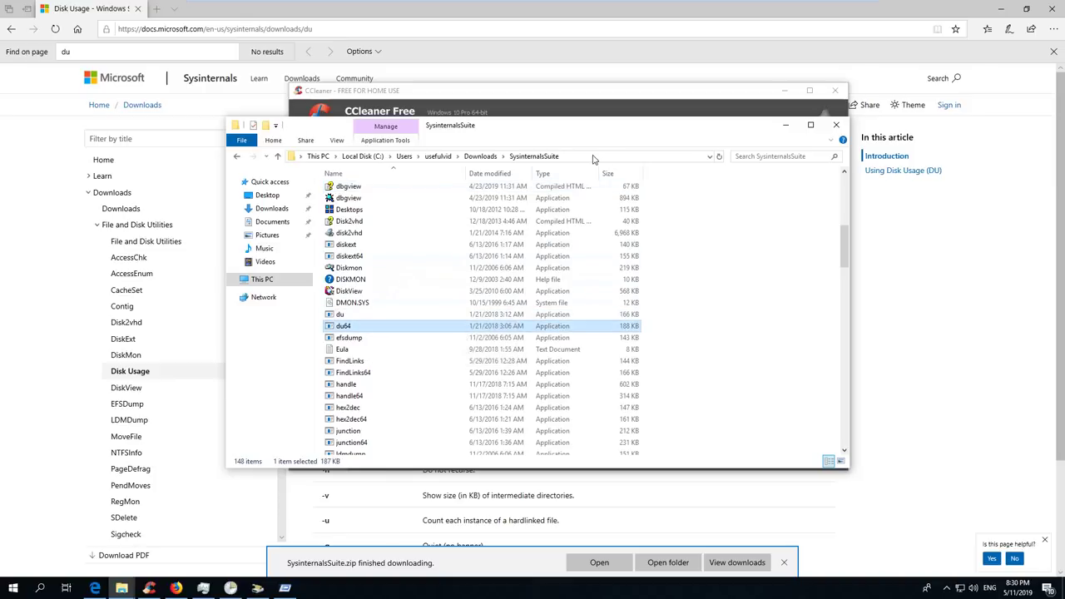
pyautogui.click(594, 158)
pyautogui.hotkey('ctrl', 'c')
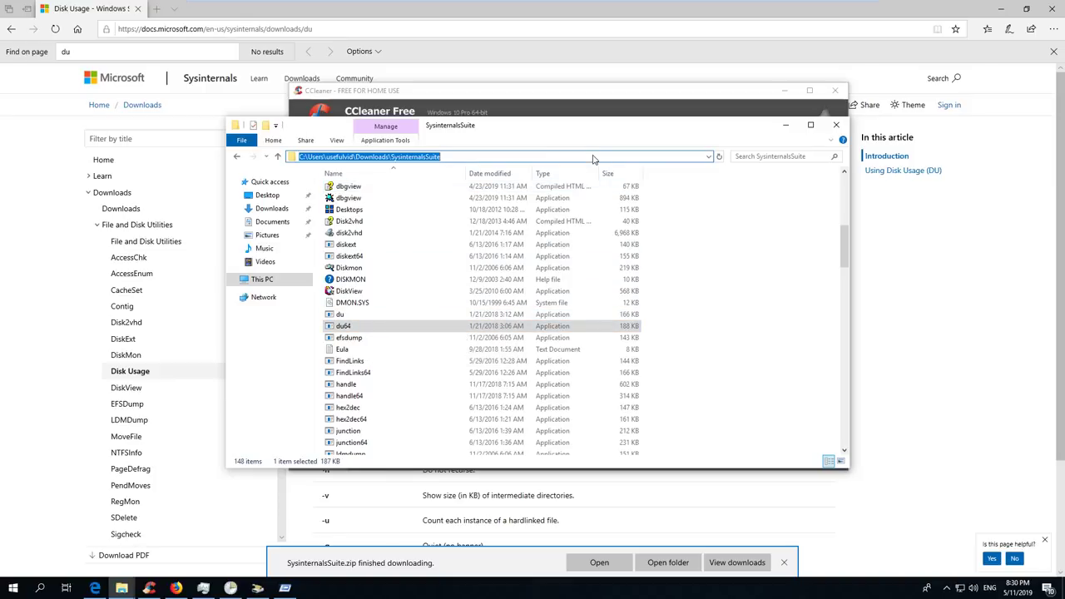
# Open a Command Prompt with cmd and change the directory to the copied SysinternalsSuite path.
pyautogui.press('super+r')
pyautogui.write('cmd')
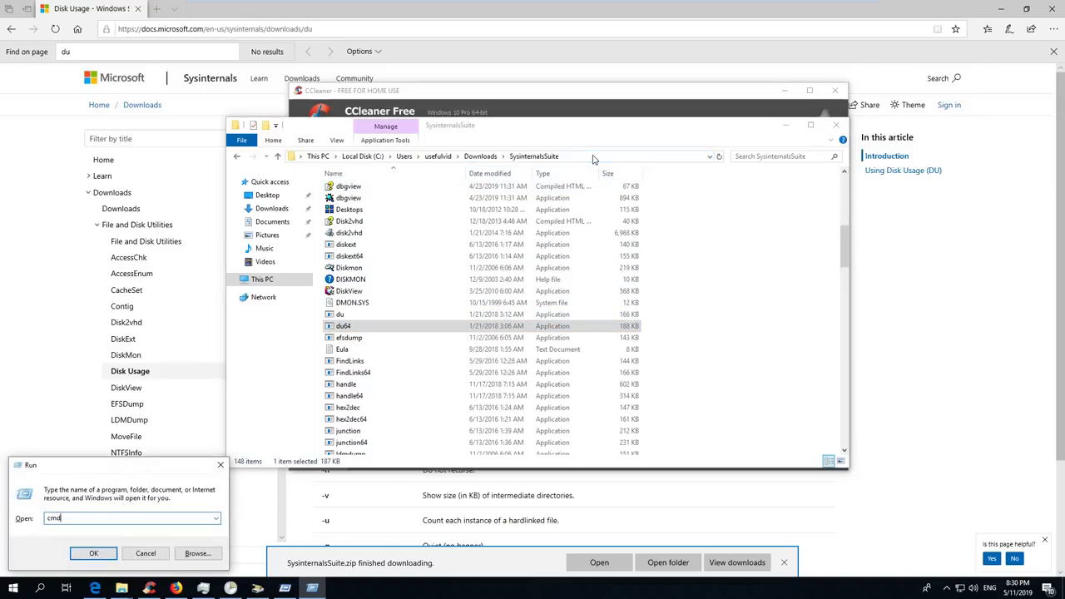
pyautogui.press('Return')
pyautogui.write('cd')
pyautogui.hotkey('ctrl', 'v')
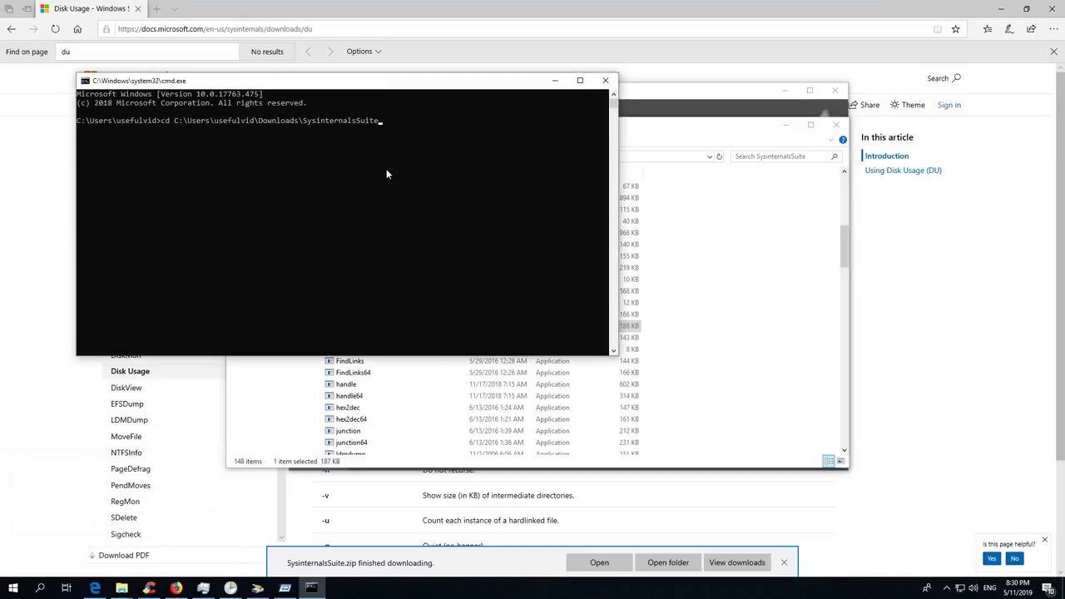
pyautogui.press('Return')
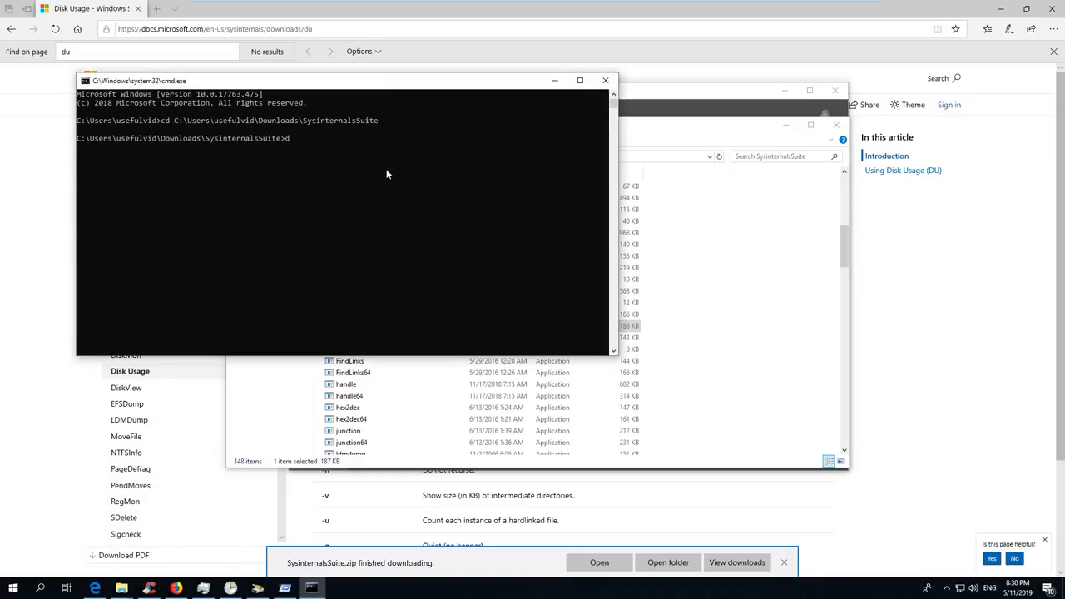
# Run du64.exe without parameters in the Command Prompt, checking the Disk Usage web page beforehand.
pyautogui.write('du64.exe')
pyautogui.click(954, 347)
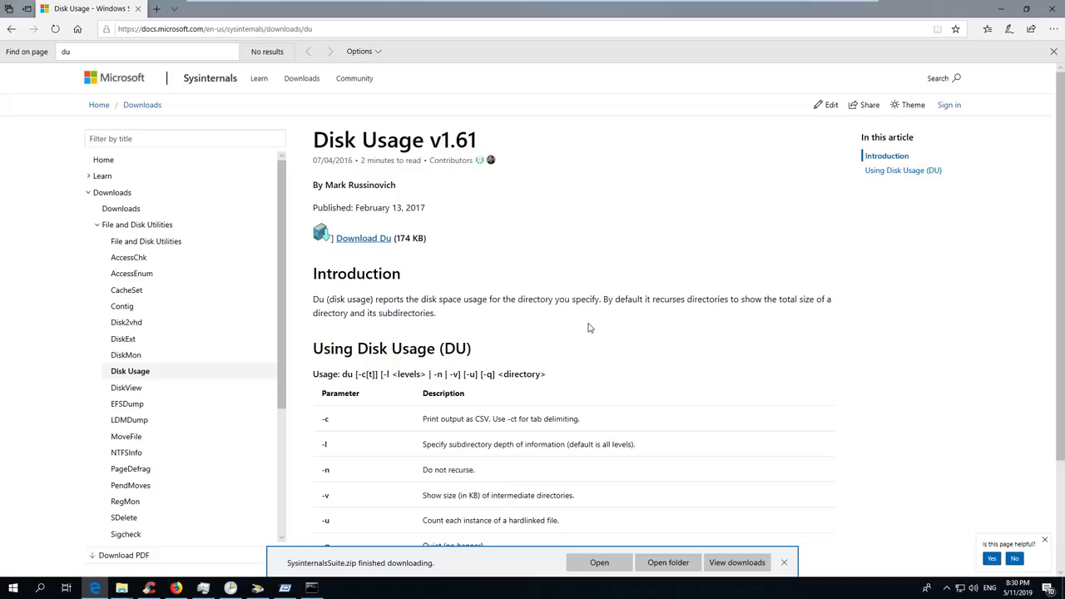
pyautogui.hotkey('alt', 'Tab')
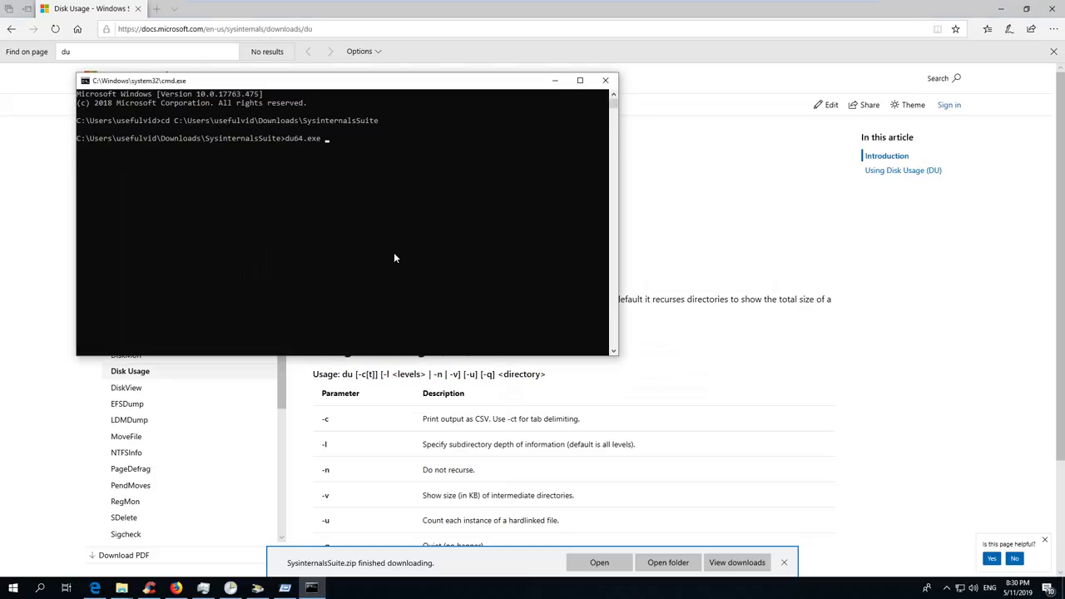
pyautogui.press('Return')
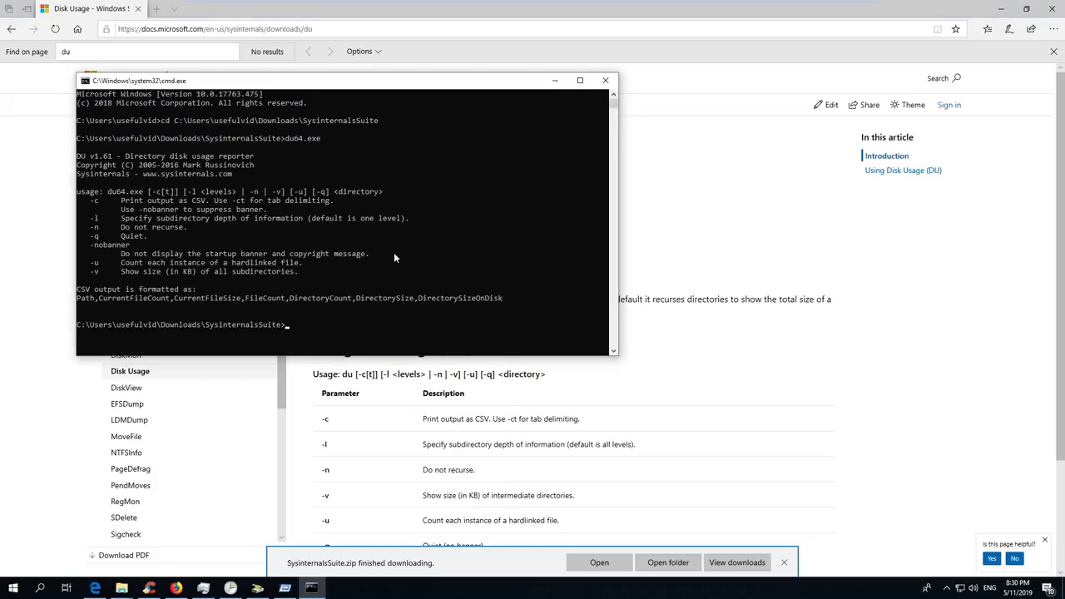
# Run du64.exe -v on the SysinternalsSuite folder and accept the Du license agreement.
pyautogui.press('Up')
pyautogui.write('-v')
pyautogui.press('Return')
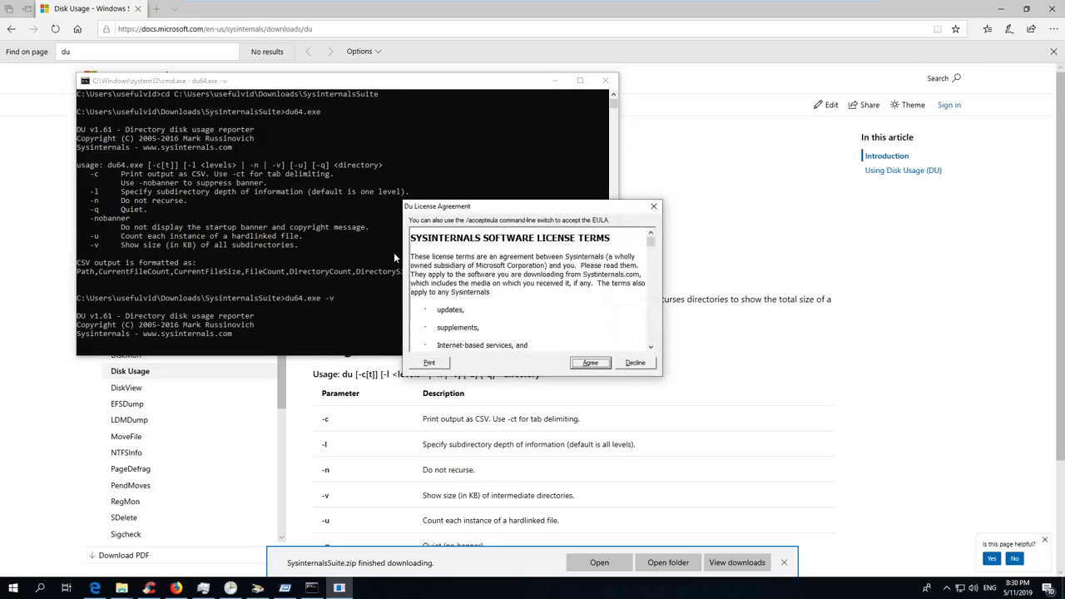
pyautogui.click(589, 363)
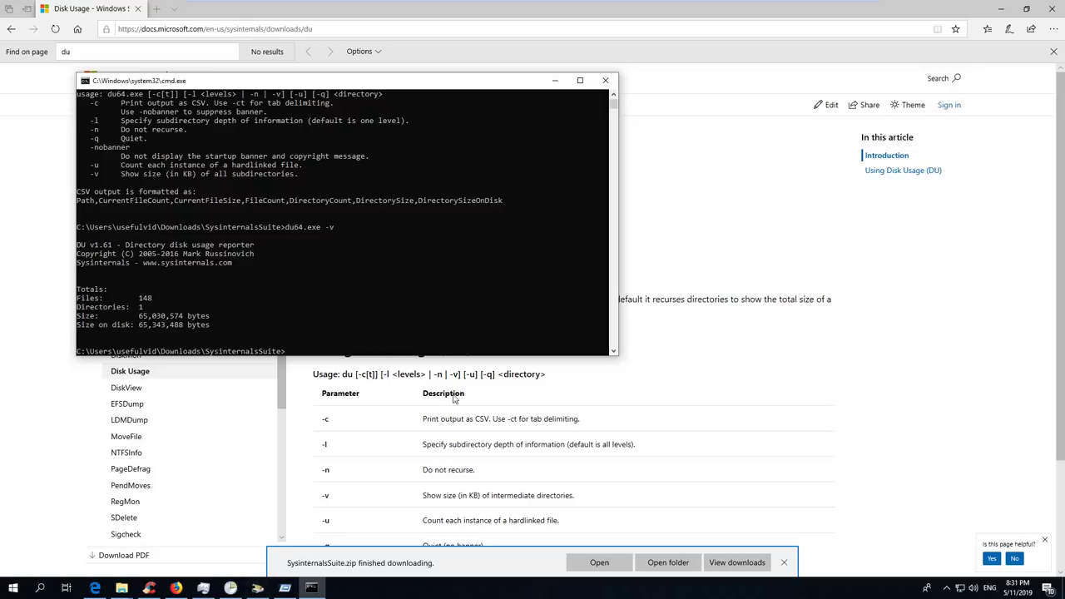
# Switch to CCleaner and examine its Duplicate Finder settings and System Restore list.
pyautogui.click(147, 589)
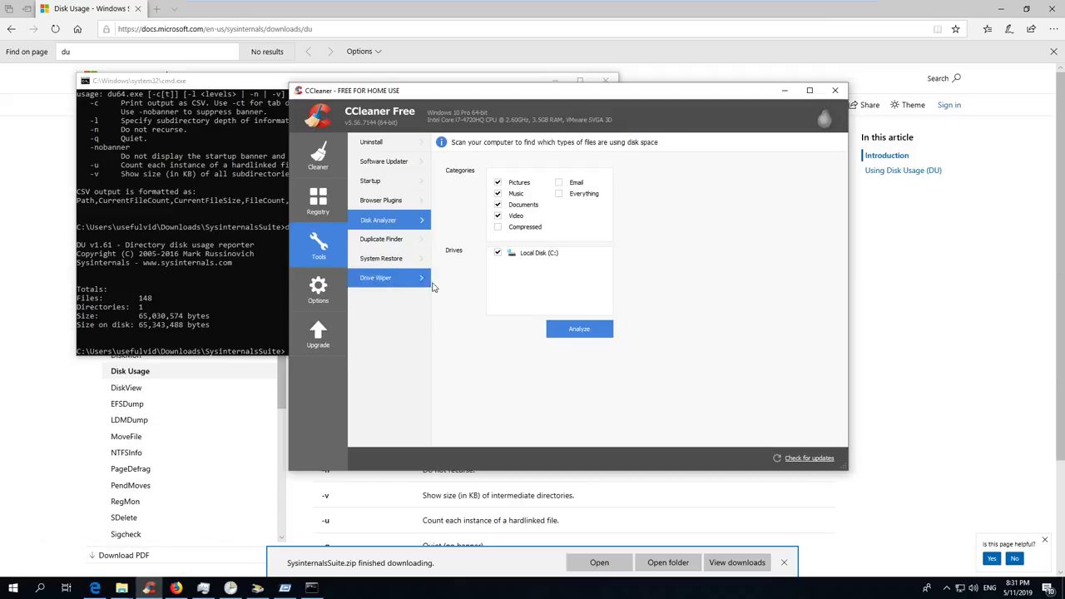
pyautogui.click(398, 241)
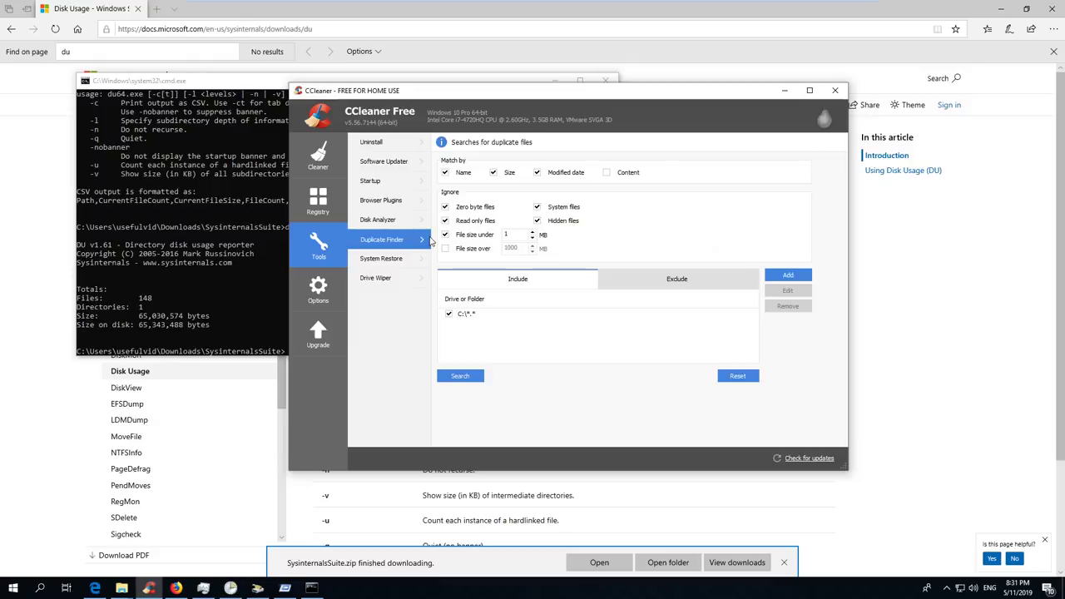
pyautogui.click(397, 266)
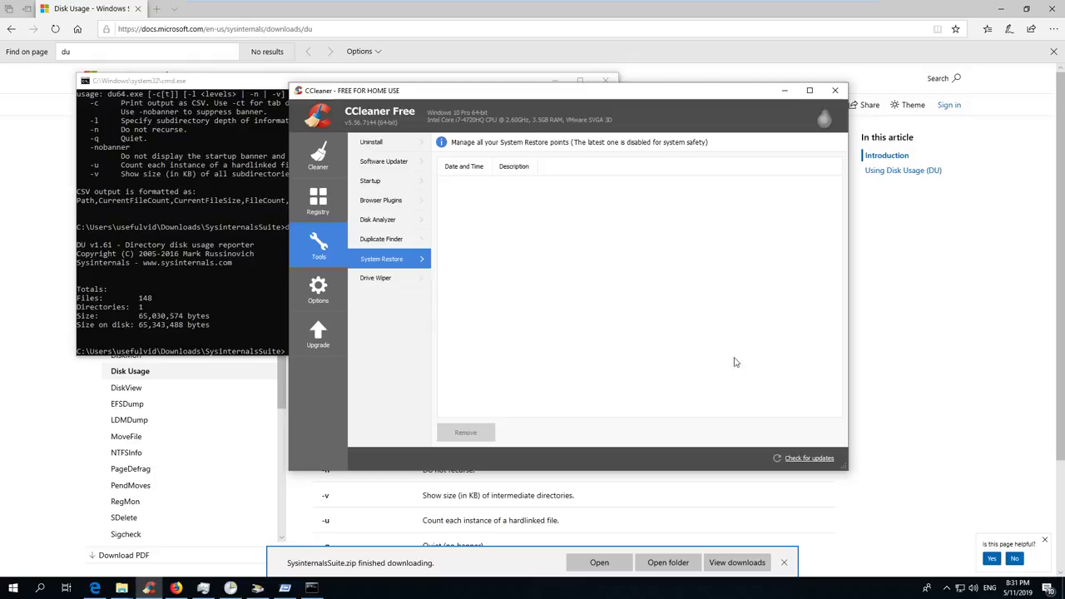
# Select Local Disk (C:) as the drive to wipe in CCleaner's Drive Wiper.
pyautogui.click(406, 284)
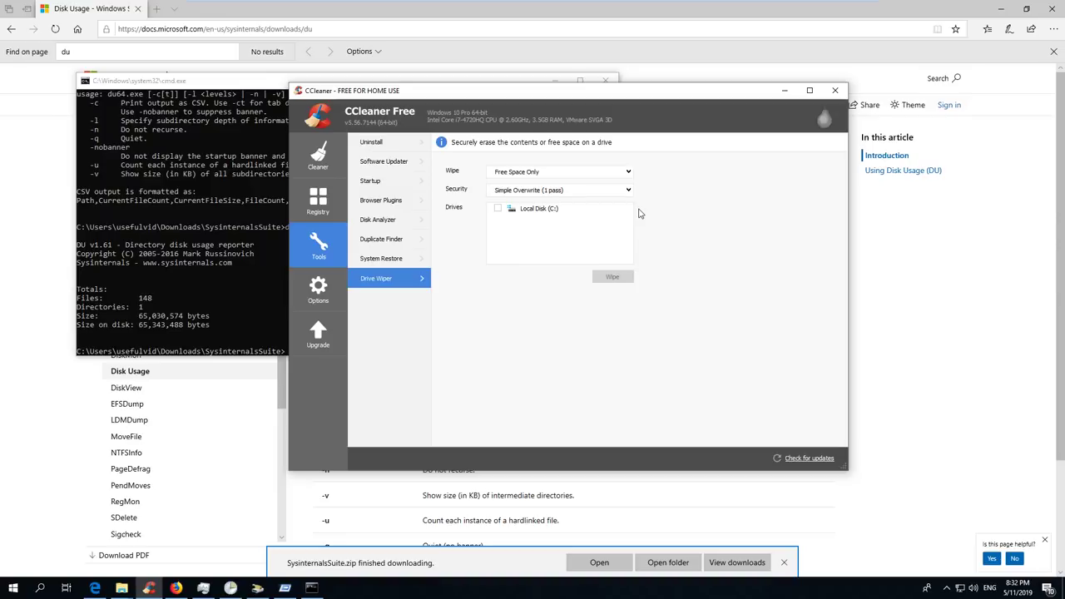
pyautogui.click(503, 212)
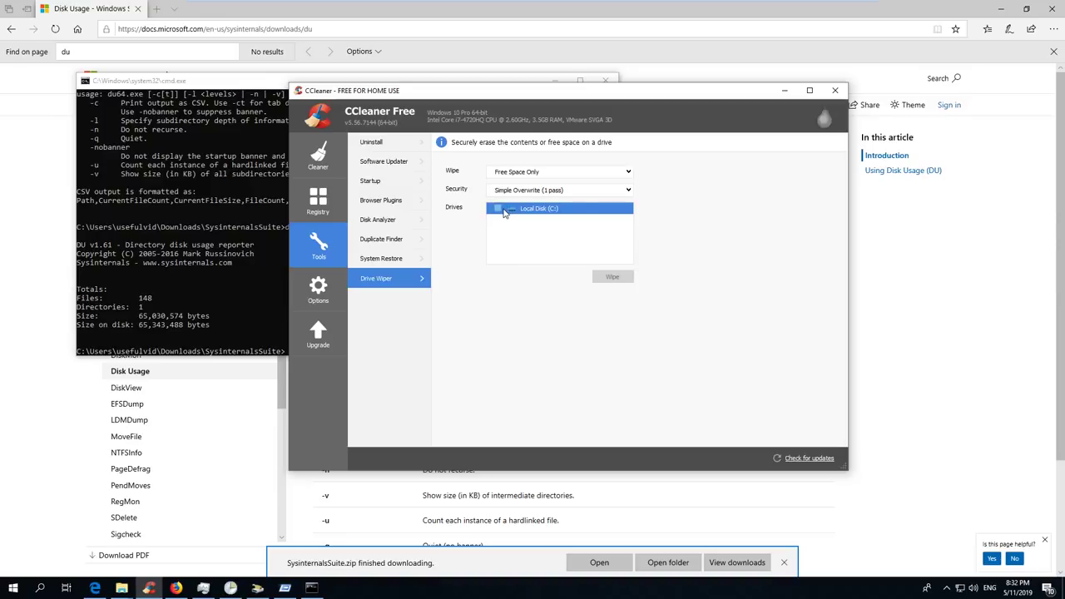
pyautogui.click(498, 209)
# Switch to the Sysinternals Suite web page in the browser and examine SDelete's usage and parameters.
pyautogui.click(123, 551)
pyautogui.moveTo(121, 589)
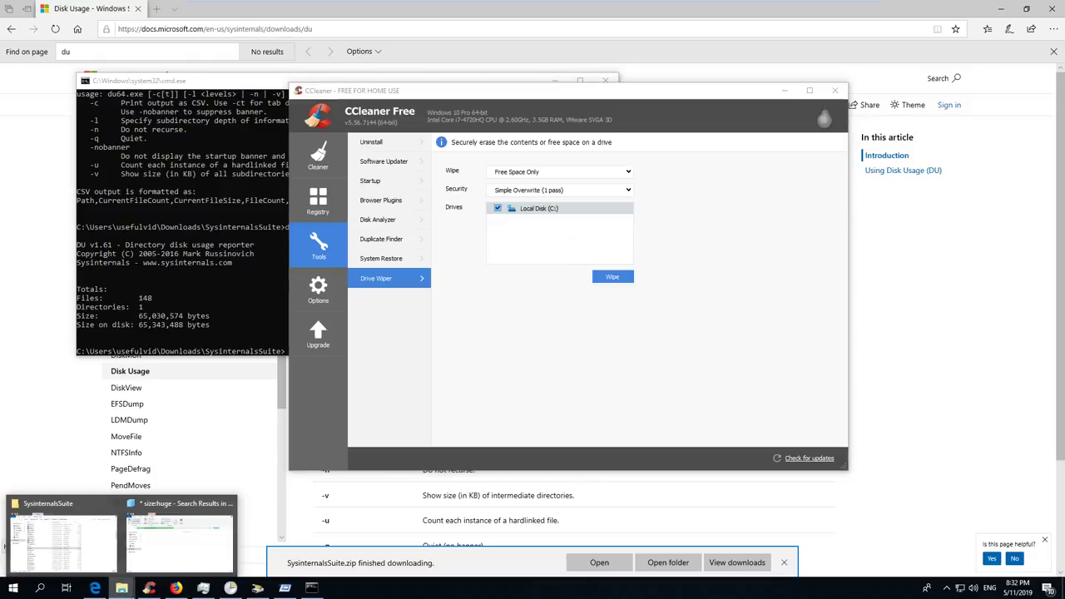
pyautogui.click(67, 532)
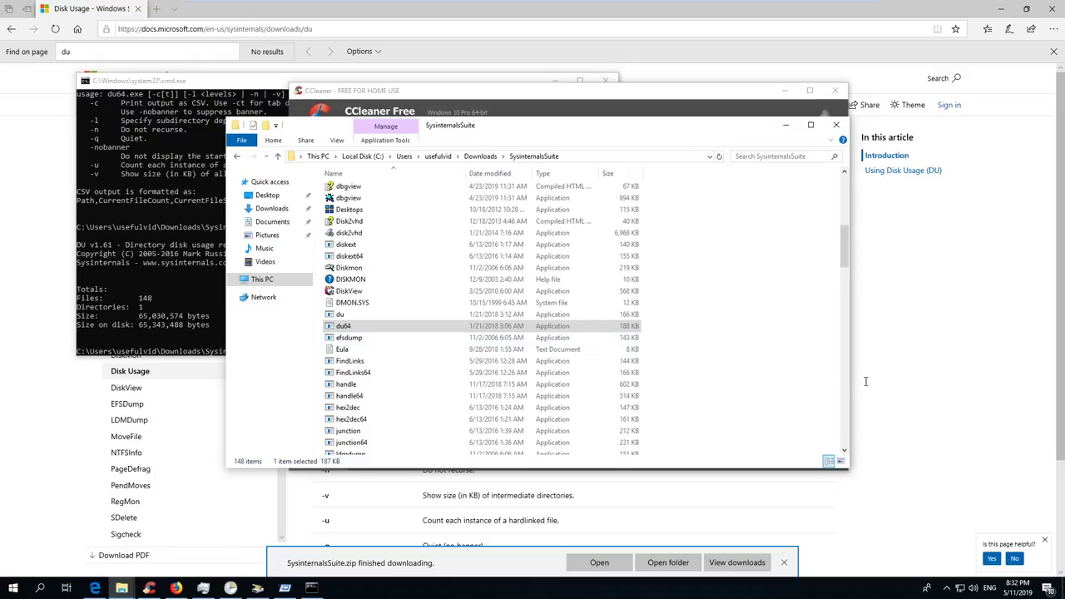
pyautogui.click(925, 383)
pyautogui.click(13, 32)
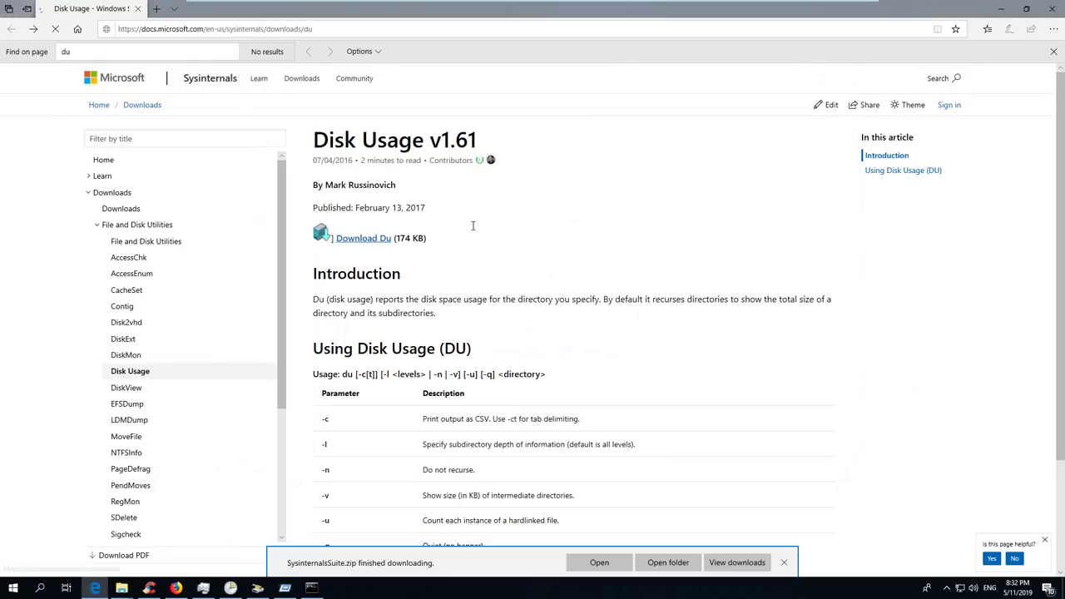
pyautogui.press('Escape')
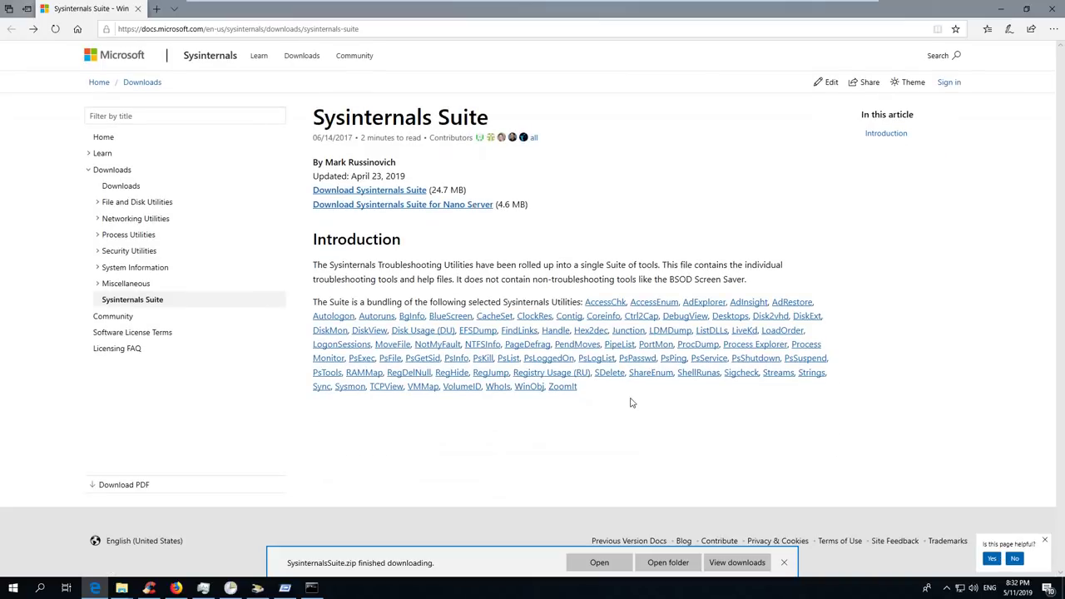
pyautogui.click(610, 373)
pyautogui.scroll(-4, 454, 375)
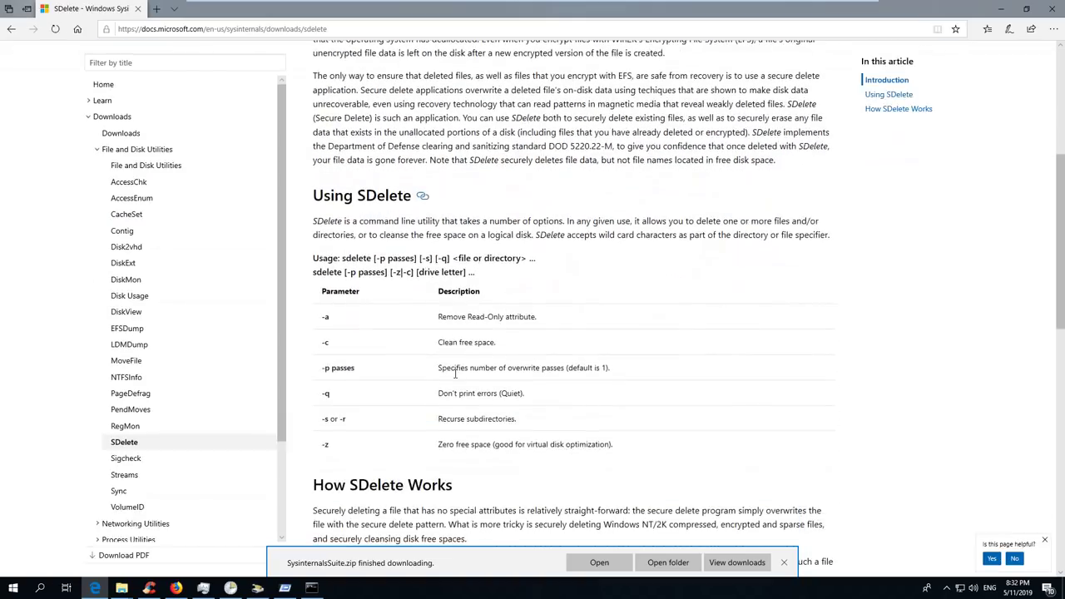
# Switch back to the Command Prompt opened in the SysinternalsSuite folder.
pyautogui.click(312, 588)
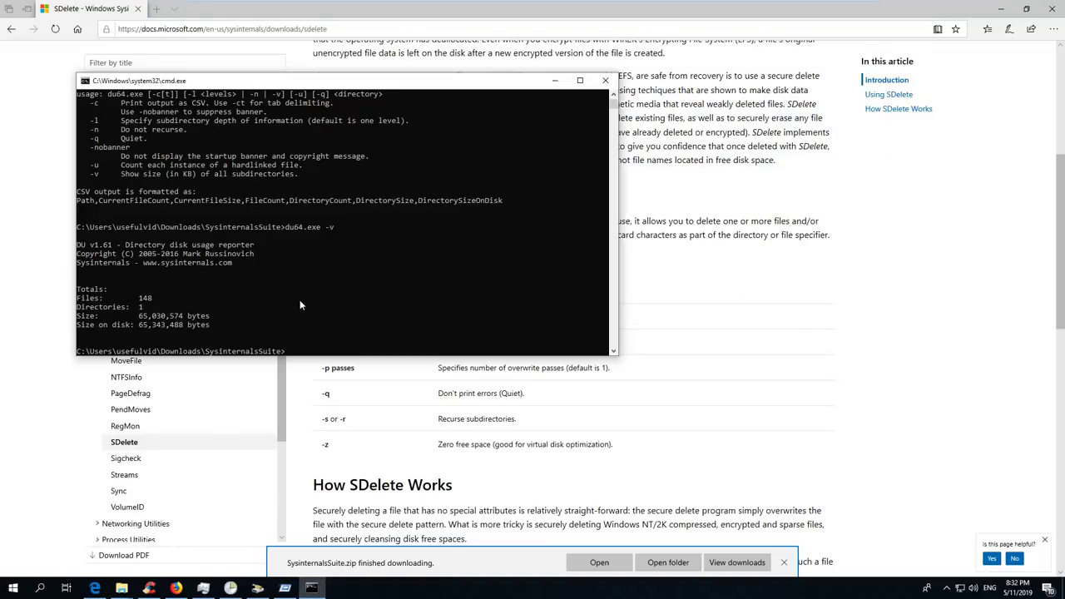